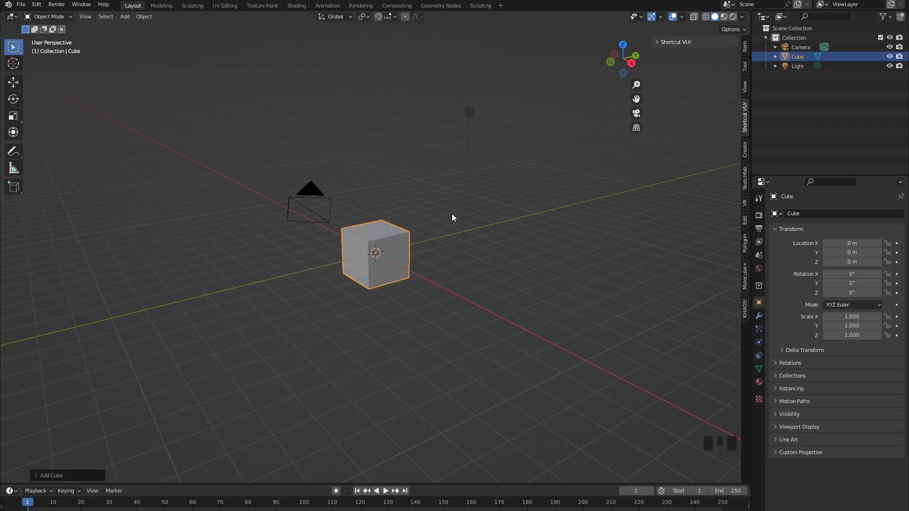
Flatten the default cube along the Z axis into a thin plate
{"action": "middle_click_drag", "start_coordinate": [487, 306], "coordinate": [411, 330]}
{"action": "scroll", "coordinate": [440, 365], "scroll_direction": "up", "scroll_amount": 4}
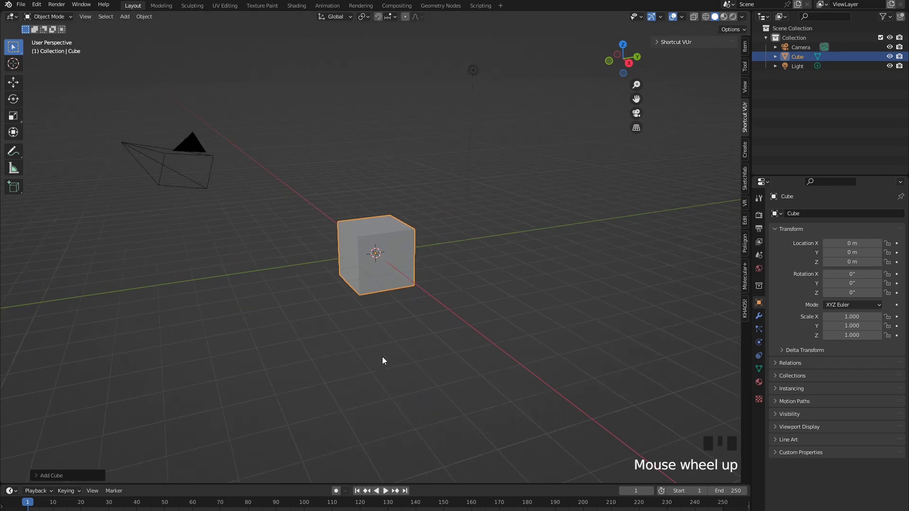
{"action": "key", "text": "s"}
{"action": "key", "text": "z"}
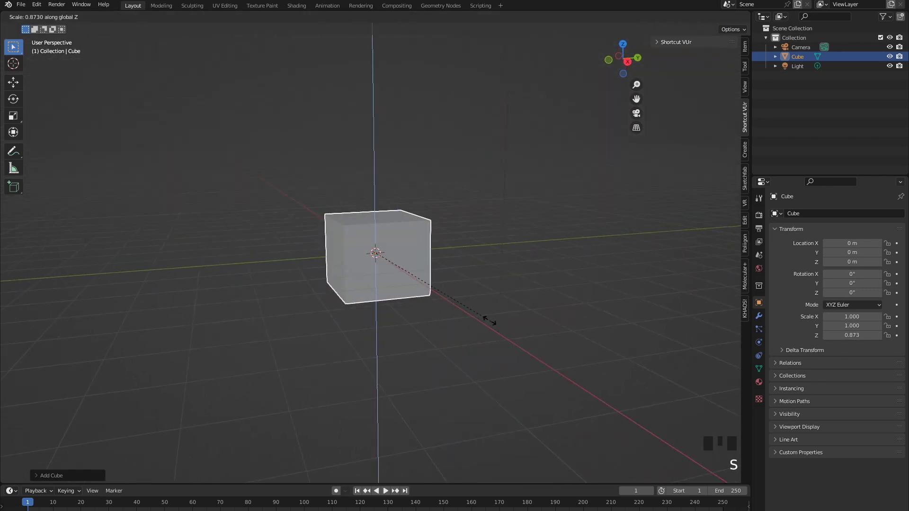
{"action": "left_click", "coordinate": [375, 255]}
Scale the flattened cube up uniformly into a floor slab, about 63.6 on X and Y and 1.383 on Z
{"action": "scroll", "coordinate": [406, 314], "scroll_direction": "down", "scroll_amount": 9}
{"action": "key", "text": "s"}
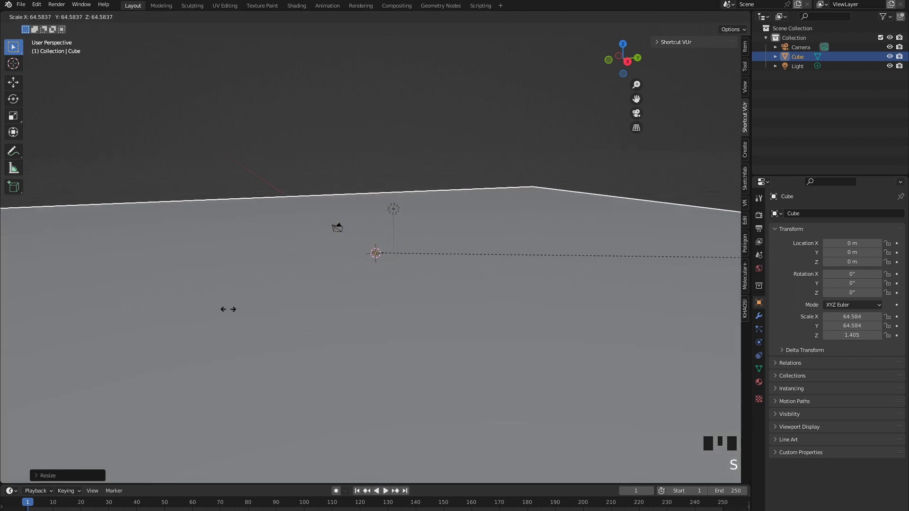
{"action": "left_click", "coordinate": [228, 308]}
{"action": "scroll", "coordinate": [161, 439], "scroll_direction": "down", "scroll_amount": 4}
{"action": "middle_click_drag", "start_coordinate": [160, 438], "coordinate": [337, 383]}
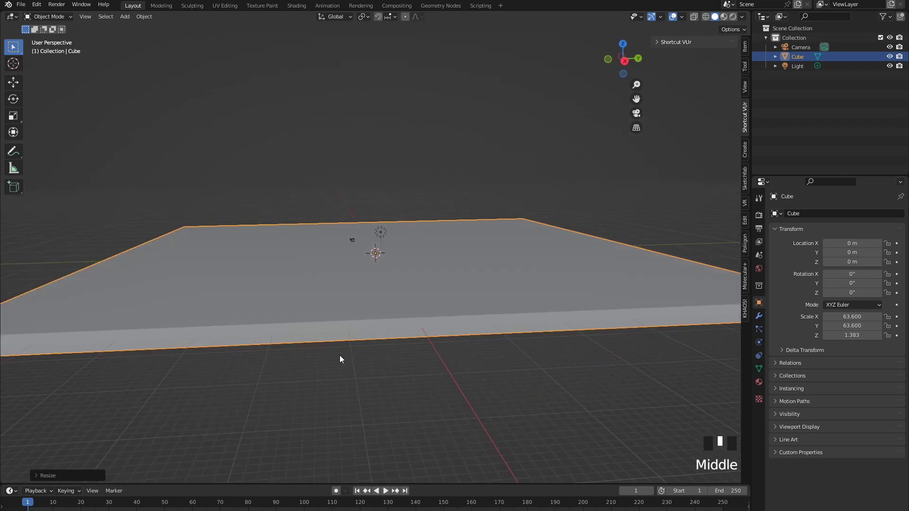
Add a second cube to the scene and raise it along Z to about 9.53 m, above the floor slab
{"action": "scroll", "coordinate": [339, 358], "scroll_direction": "up", "scroll_amount": 4}
{"action": "middle_click_drag", "start_coordinate": [336, 325], "coordinate": [326, 266]}
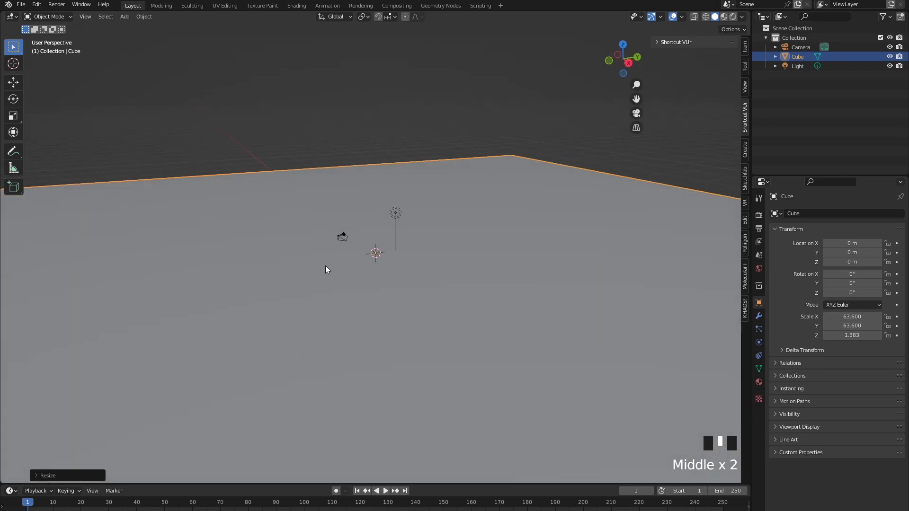
{"action": "key", "text": "shift+a"}
{"action": "left_click", "coordinate": [379, 274]}
{"action": "scroll", "coordinate": [391, 297], "scroll_direction": "down", "scroll_amount": 3}
{"action": "key", "text": "g"}
{"action": "key", "text": "z"}
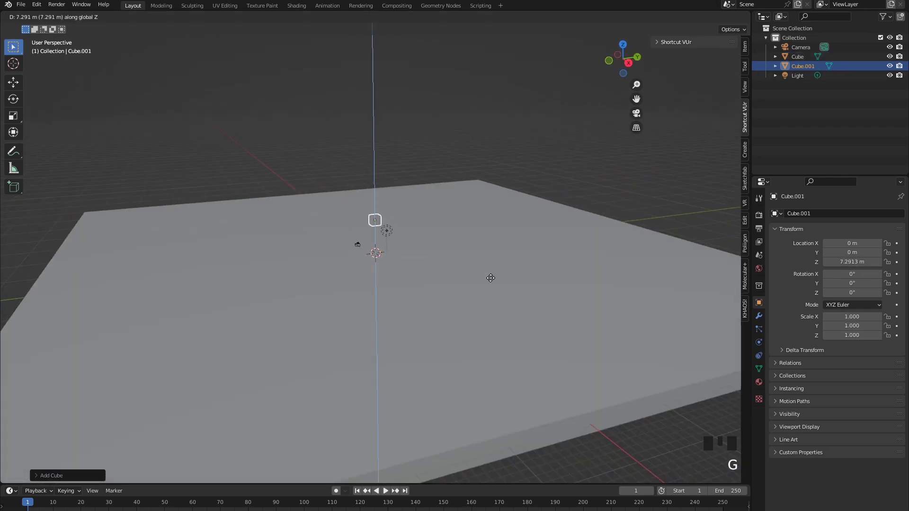
{"action": "left_click", "coordinate": [367, 313]}
Enlarge the new cube uniformly to a scale of about 9.14, and stretch it along Y to about 52.8
{"action": "key", "text": "s"}
{"action": "left_click", "coordinate": [331, 251]}
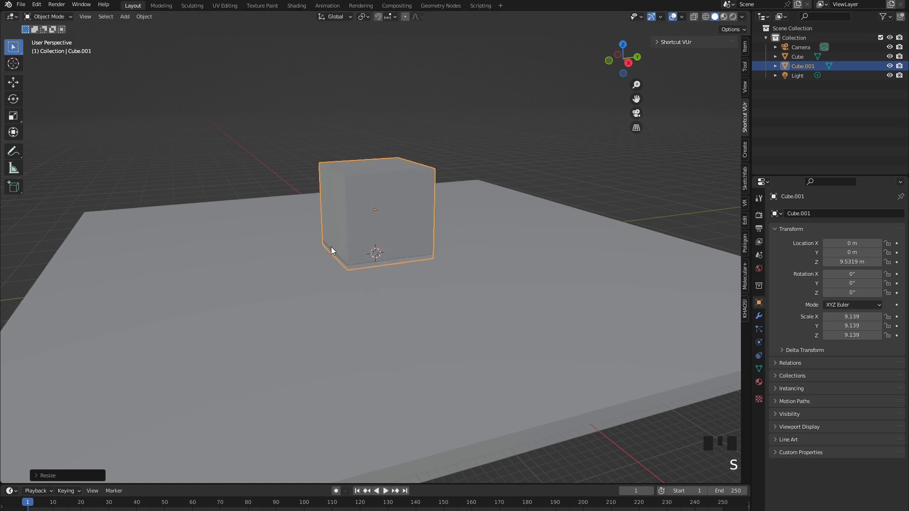
{"action": "scroll", "coordinate": [331, 251], "scroll_direction": "down", "scroll_amount": 3}
{"action": "key", "text": "s"}
{"action": "key", "text": "y"}
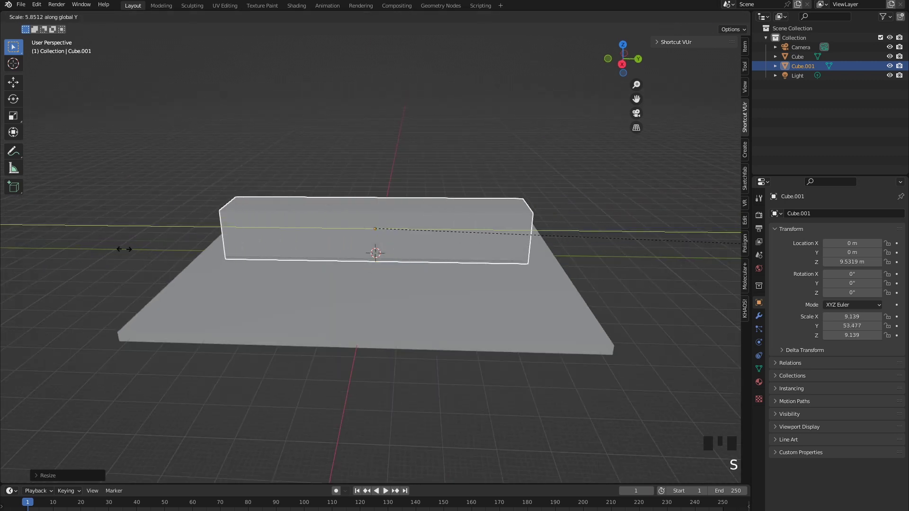
{"action": "left_click", "coordinate": [126, 250]}
{"action": "middle_click_drag", "start_coordinate": [126, 250], "coordinate": [294, 328]}
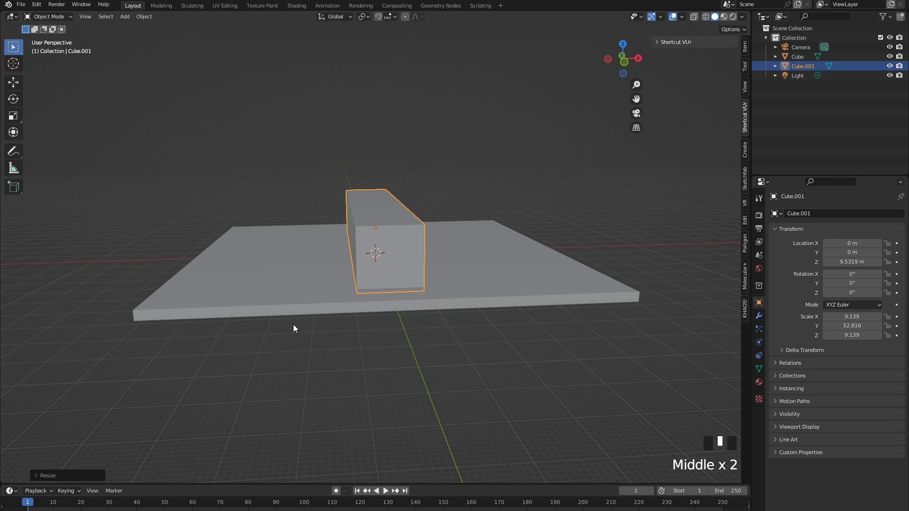
Scale the long block along Z to about 19.8 and raise it to about 20.97 m so it stands on the slab
{"action": "key", "text": "s"}
{"action": "key", "text": "z"}
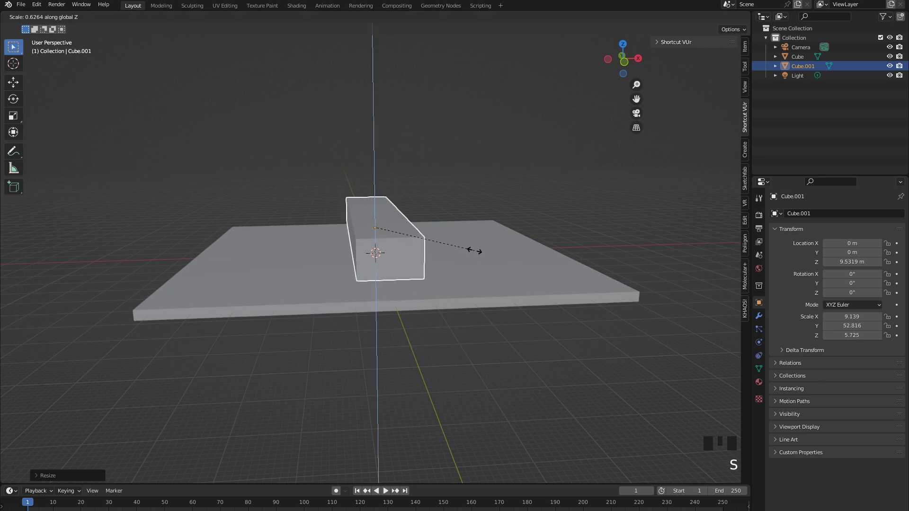
{"action": "left_click", "coordinate": [567, 41]}
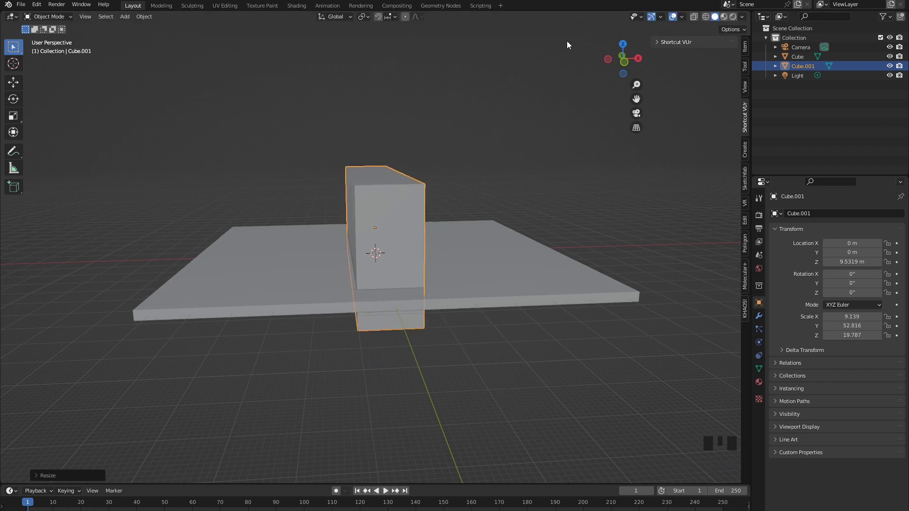
{"action": "key", "text": "g"}
{"action": "key", "text": "z"}
{"action": "left_click", "coordinate": [582, 160]}
{"action": "middle_click_drag", "start_coordinate": [582, 160], "coordinate": [560, 175]}
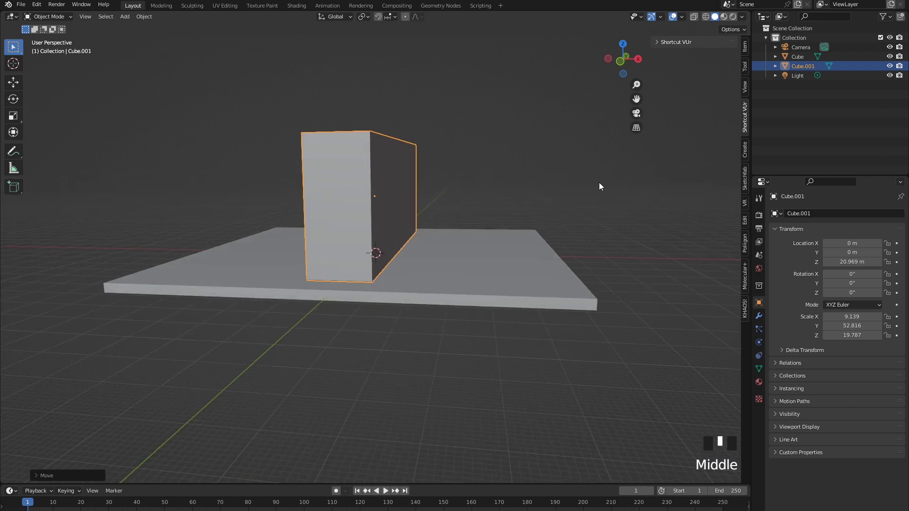
Thin the standing block along X to a scale of about 2.07 to form a wall, keeping it selected
{"action": "key", "text": "s"}
{"action": "key", "text": "x"}
{"action": "left_click", "coordinate": [554, 220]}
{"action": "middle_click_drag", "start_coordinate": [555, 221], "coordinate": [469, 273]}
{"action": "left_click", "coordinate": [557, 215]}
{"action": "scroll", "coordinate": [480, 324], "scroll_direction": "up", "scroll_amount": 2}
{"action": "scroll", "coordinate": [507, 281], "scroll_direction": "down", "scroll_amount": 4}
{"action": "left_click", "coordinate": [402, 189]}
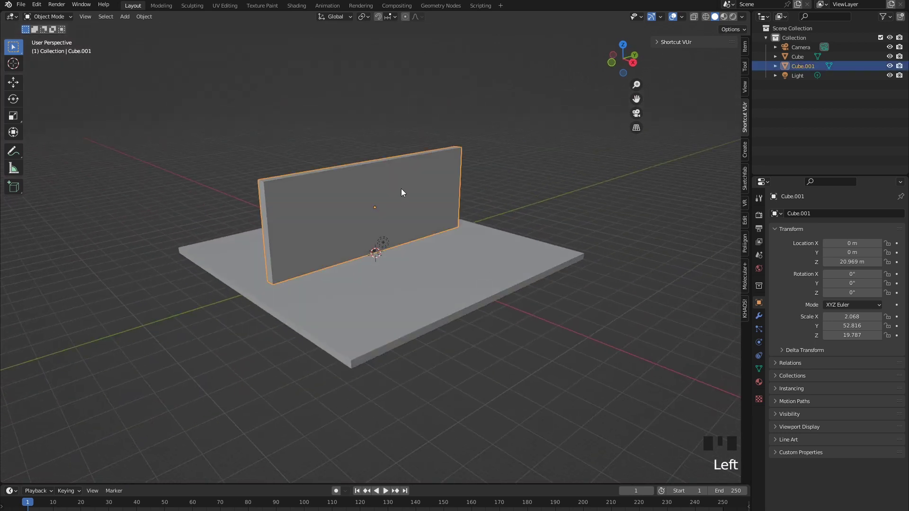
Check in the add-on preferences that Object: Cell Fracture is enabled
{"action": "left_click", "coordinate": [36, 5]}
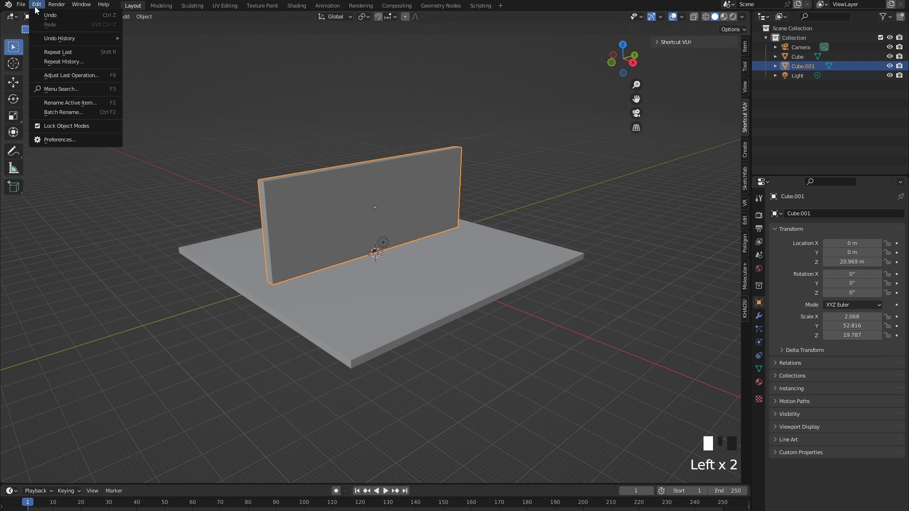
{"action": "left_click", "coordinate": [52, 142]}
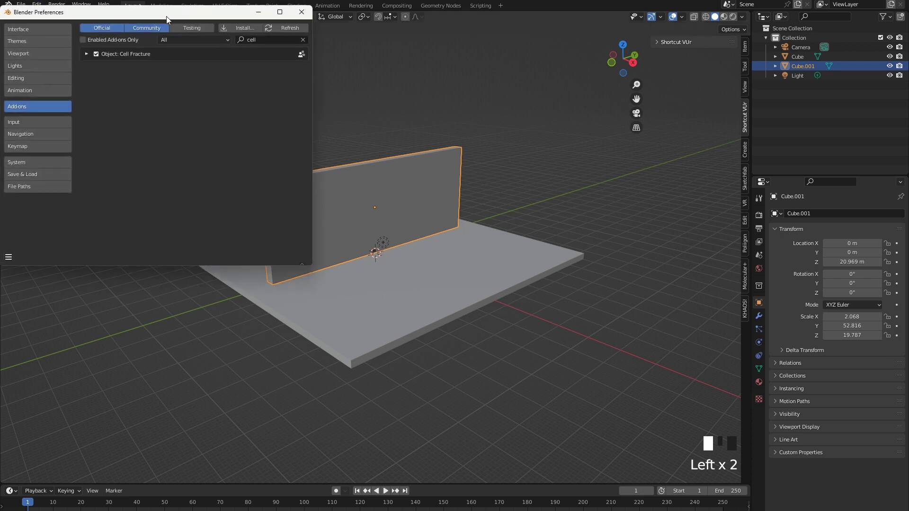
{"action": "left_click_drag", "start_coordinate": [166, 17], "coordinate": [313, 54]}
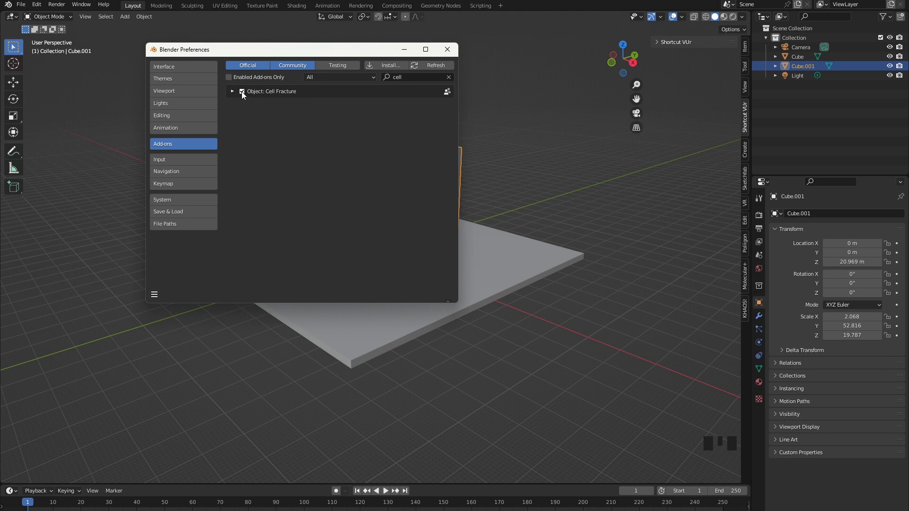
{"action": "left_click", "coordinate": [447, 49]}
Try to run Cell Fracture on the wall with Own Particles as the point source and a source limit of 198
{"action": "scroll", "coordinate": [317, 143], "scroll_direction": "up", "scroll_amount": 3}
{"action": "left_click", "coordinate": [144, 16]}
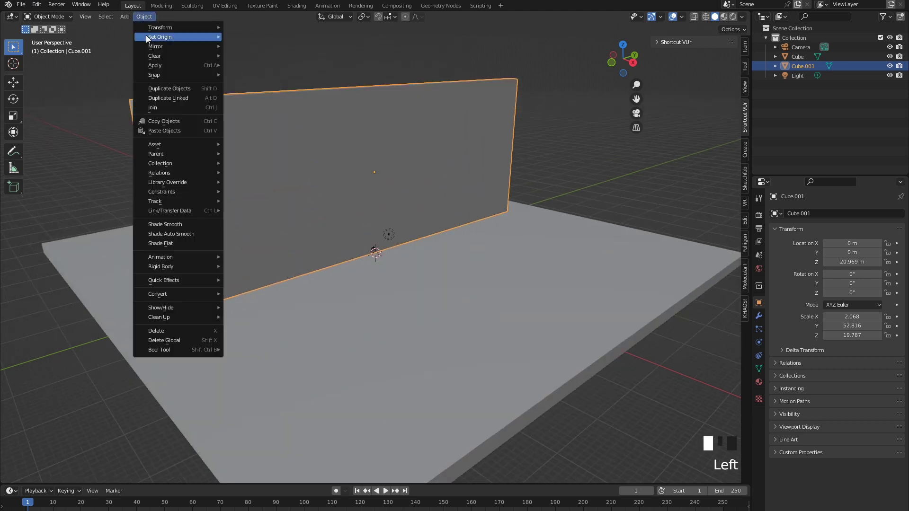
{"action": "mouse_move", "coordinate": [189, 277]}
{"action": "left_click", "coordinate": [260, 290]}
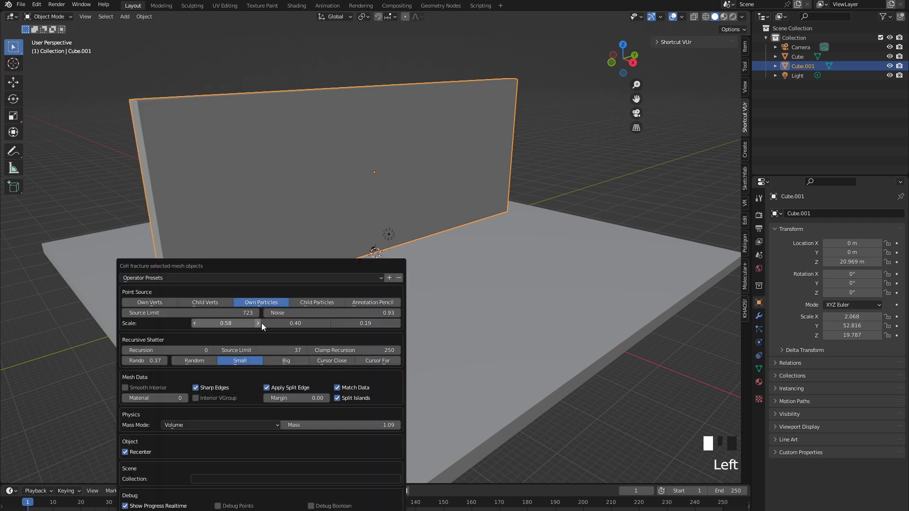
{"action": "left_click_drag", "start_coordinate": [281, 267], "coordinate": [378, 220]}
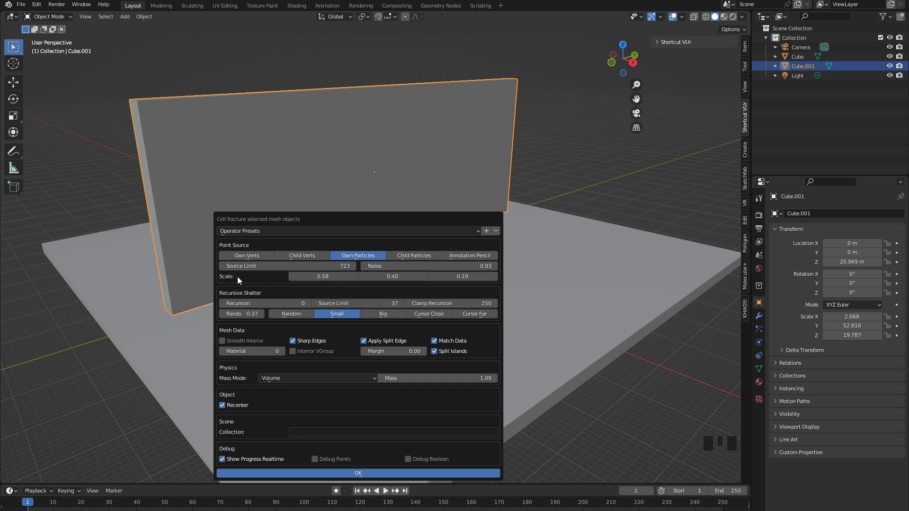
{"action": "left_click_drag", "start_coordinate": [305, 265], "coordinate": [297, 265]}
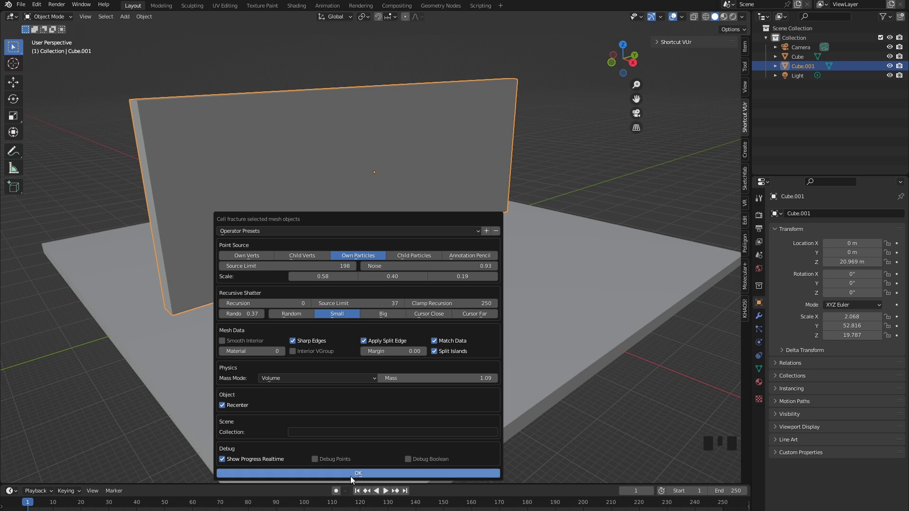
{"action": "left_click", "coordinate": [359, 474]}
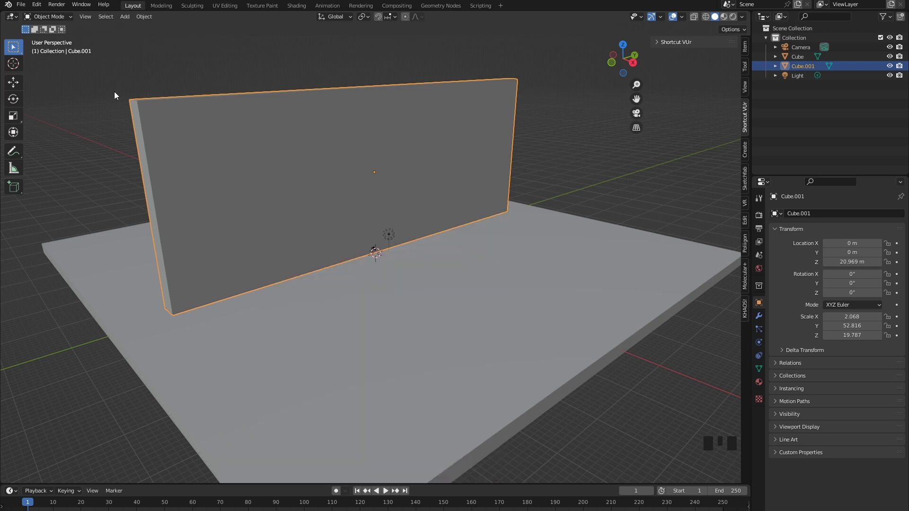
Subdivide the wall's entire mesh five times in Edit Mode
{"action": "key", "text": "Tab"}
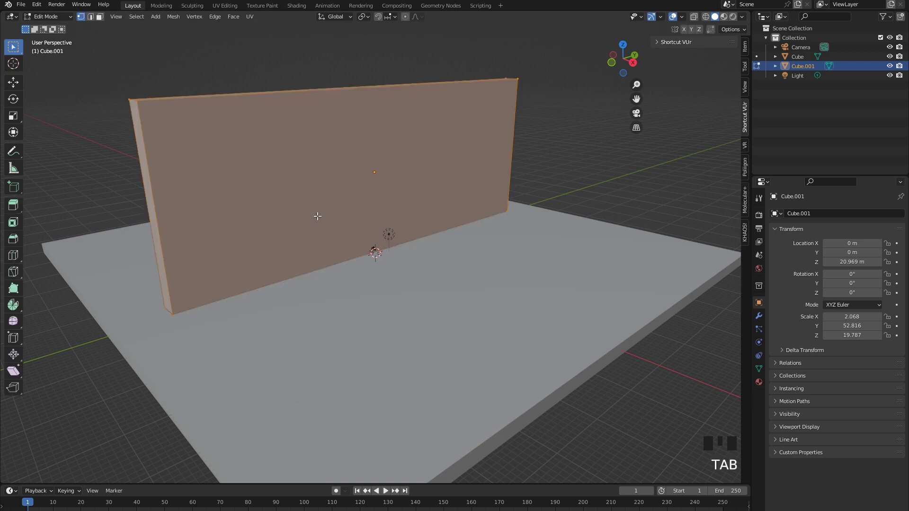
{"action": "right_click", "coordinate": [306, 170]}
{"action": "right_click", "coordinate": [306, 170]}
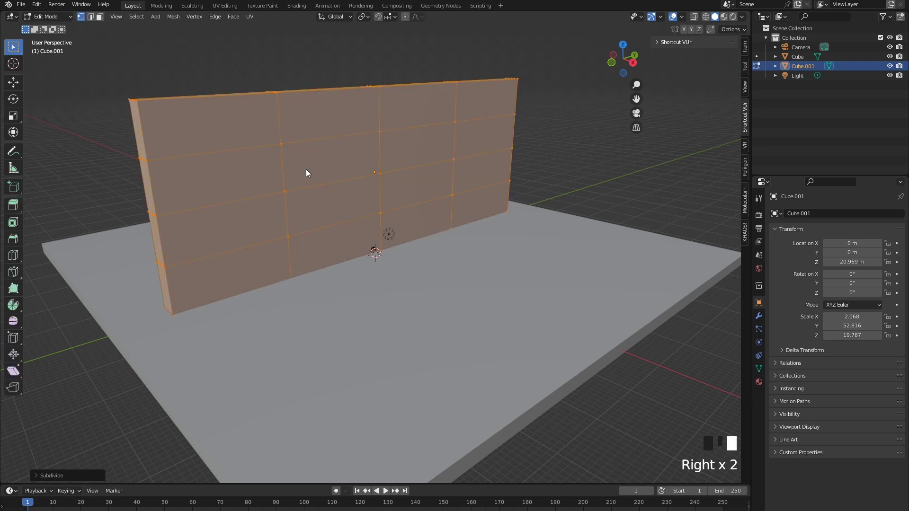
{"action": "right_click", "coordinate": [306, 169]}
{"action": "right_click", "coordinate": [306, 169]}
{"action": "right_click", "coordinate": [306, 169]}
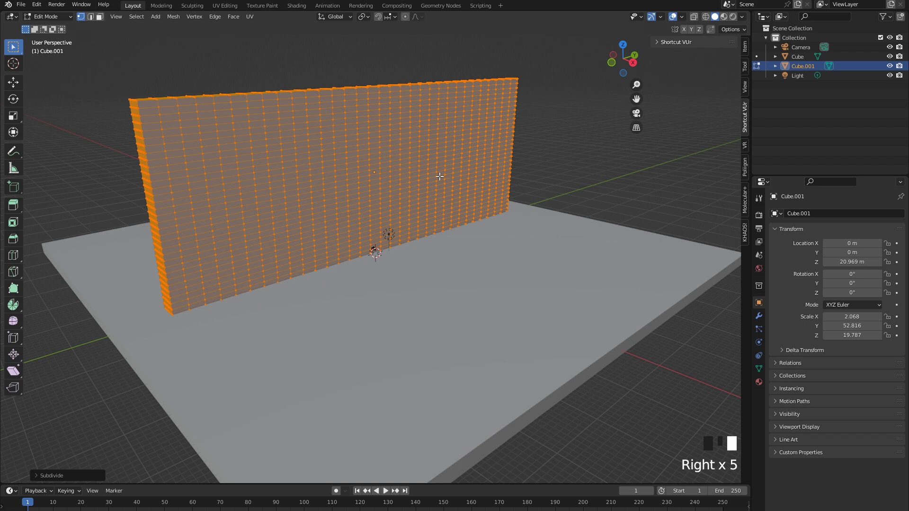
Finish editing the wall's mesh and return to Object Mode
{"action": "middle_click_drag", "start_coordinate": [633, 183], "coordinate": [608, 195]}
{"action": "middle_click_drag", "start_coordinate": [234, 249], "coordinate": [367, 250]}
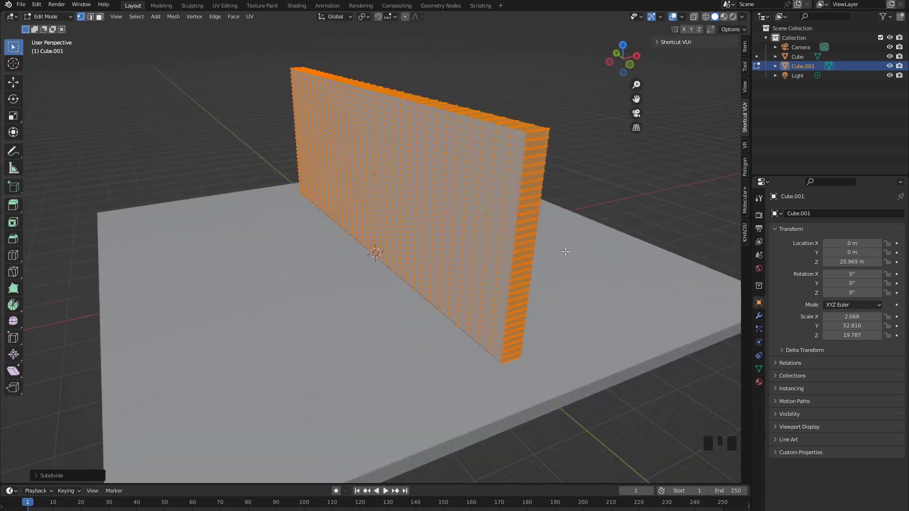
{"action": "middle_click_drag", "start_coordinate": [566, 251], "coordinate": [131, 146]}
{"action": "middle_click_drag", "start_coordinate": [239, 291], "coordinate": [346, 313]}
{"action": "scroll", "coordinate": [376, 317], "scroll_direction": "up", "scroll_amount": 4}
{"action": "scroll", "coordinate": [377, 319], "scroll_direction": "down", "scroll_amount": 7}
{"action": "scroll", "coordinate": [345, 312], "scroll_direction": "down", "scroll_amount": 4}
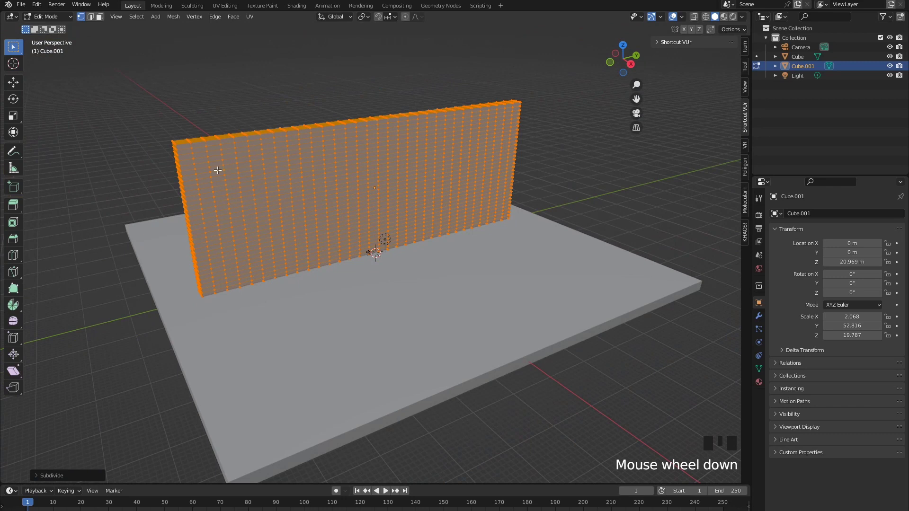
{"action": "left_click", "coordinate": [51, 18]}
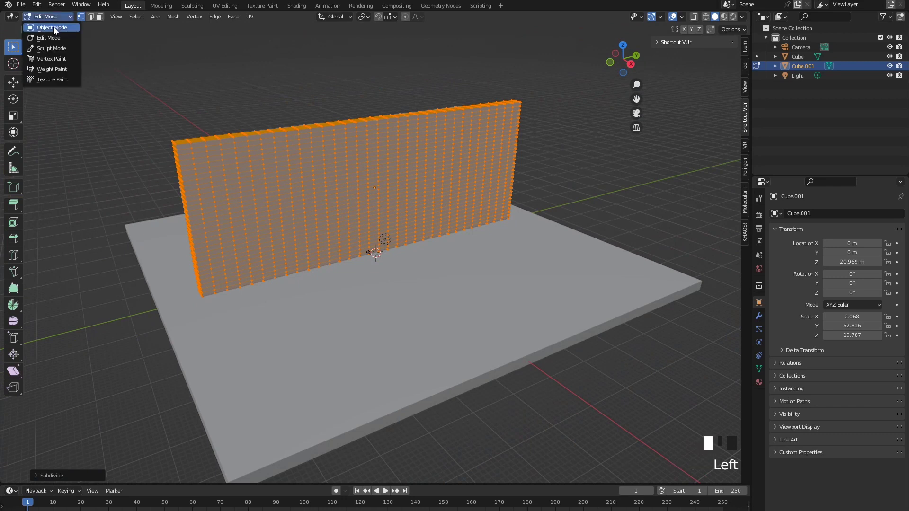
{"action": "left_click", "coordinate": [53, 27]}
Run Cell Fracture on the subdivided wall with Own Particles as the point source
{"action": "middle_click_drag", "start_coordinate": [303, 142], "coordinate": [233, 442]}
{"action": "left_click", "coordinate": [144, 17]}
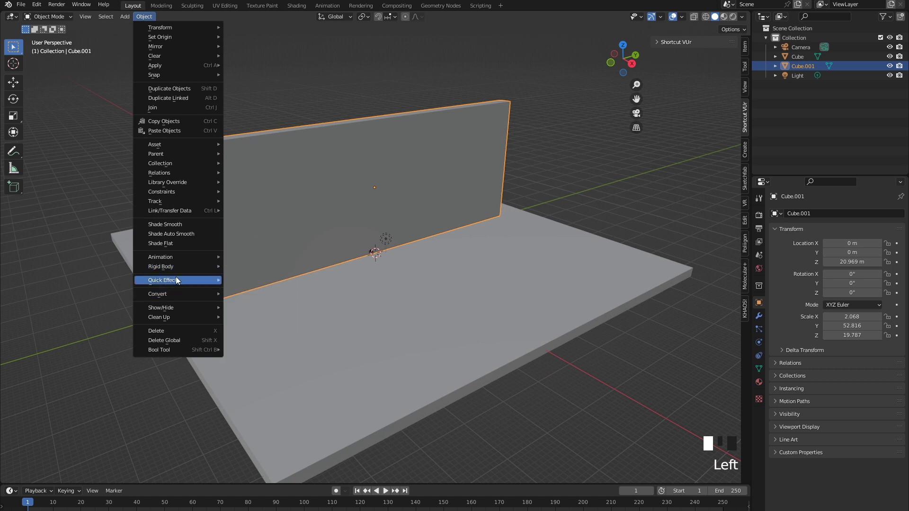
{"action": "mouse_move", "coordinate": [177, 279]}
{"action": "left_click", "coordinate": [245, 323]}
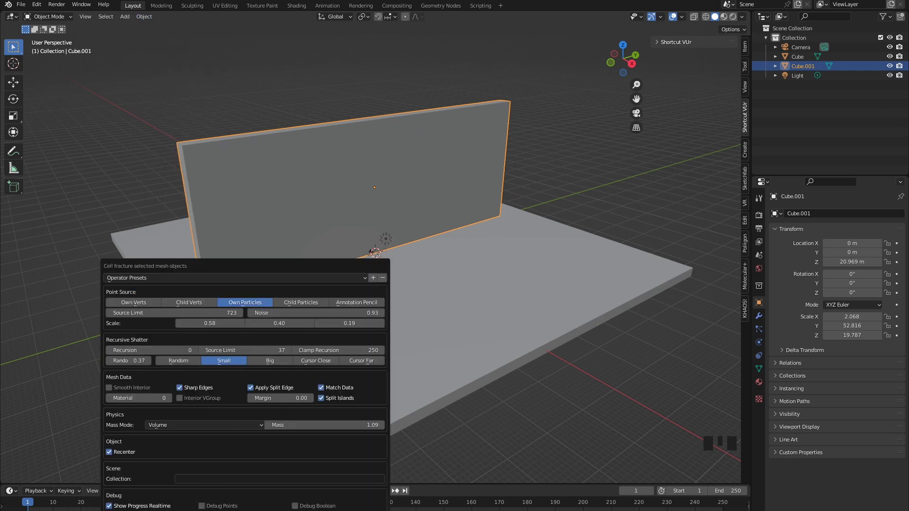
{"action": "key", "text": "Return"}
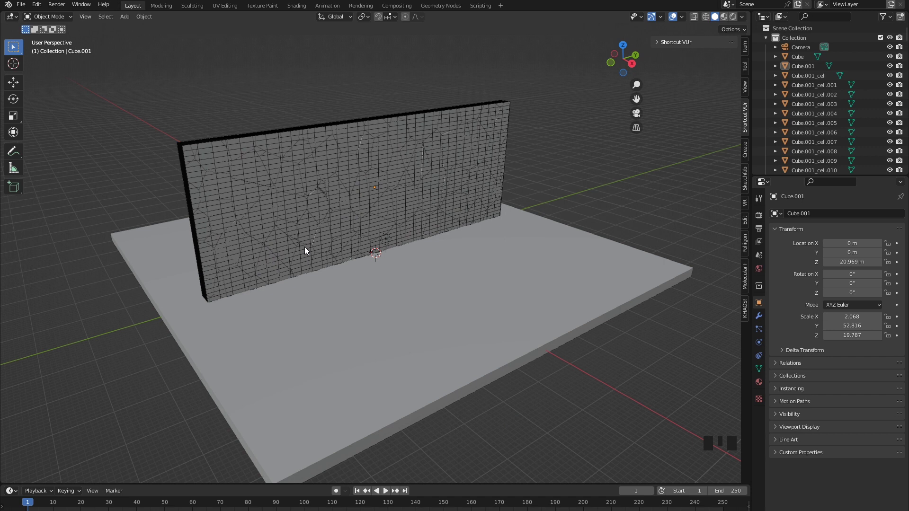
Examine the shape and layout of the fracture cells across the wall, and deselect them
{"action": "mouse_move", "coordinate": [213, 304]}
{"action": "middle_mouse_down"}
{"action": "mouse_move", "coordinate": [335, 308]}
{"action": "mouse_move", "coordinate": [237, 299]}
{"action": "mouse_move", "coordinate": [208, 312]}
{"action": "mouse_move", "coordinate": [223, 308]}
{"action": "middle_mouse_up"}
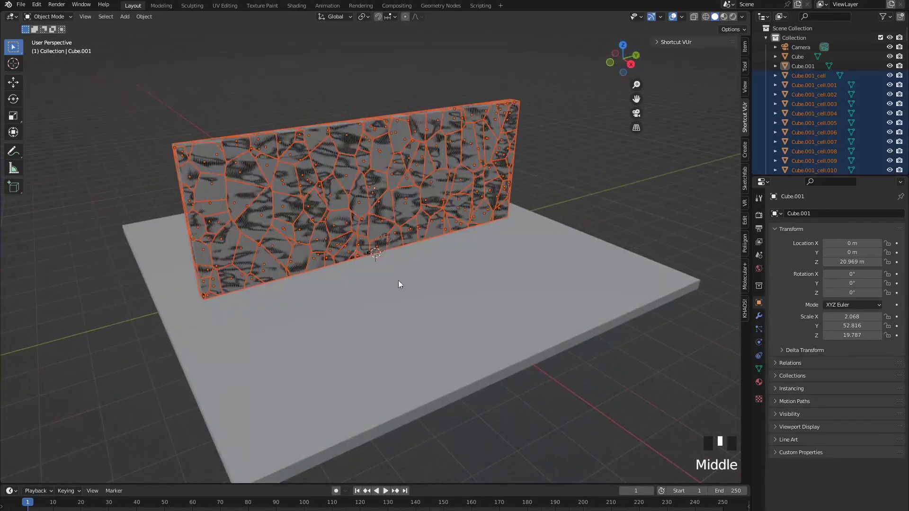
{"action": "middle_click_drag", "start_coordinate": [670, 112], "coordinate": [503, 197]}
{"action": "scroll", "coordinate": [410, 175], "scroll_direction": "up", "scroll_amount": 7}
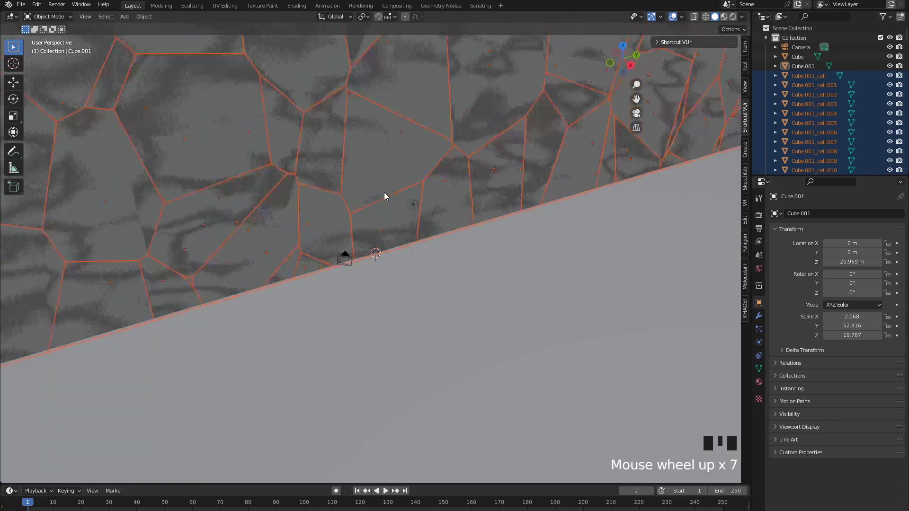
{"action": "middle_click_drag", "start_coordinate": [386, 197], "coordinate": [406, 226]}
{"action": "scroll", "coordinate": [405, 221], "scroll_direction": "up", "scroll_amount": 5}
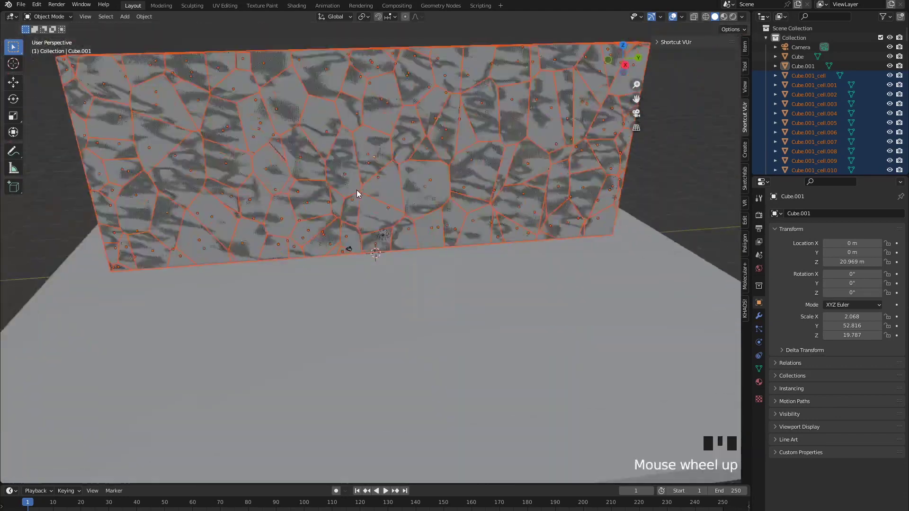
{"action": "middle_click_drag", "start_coordinate": [356, 190], "coordinate": [443, 177]}
{"action": "left_click", "coordinate": [375, 193]}
{"action": "middle_click_drag", "start_coordinate": [375, 192], "coordinate": [373, 217]}
Lift the original unfractured wall, Cube.001, clear of the fracture cells along Z and delete it
{"action": "left_click", "coordinate": [806, 67]}
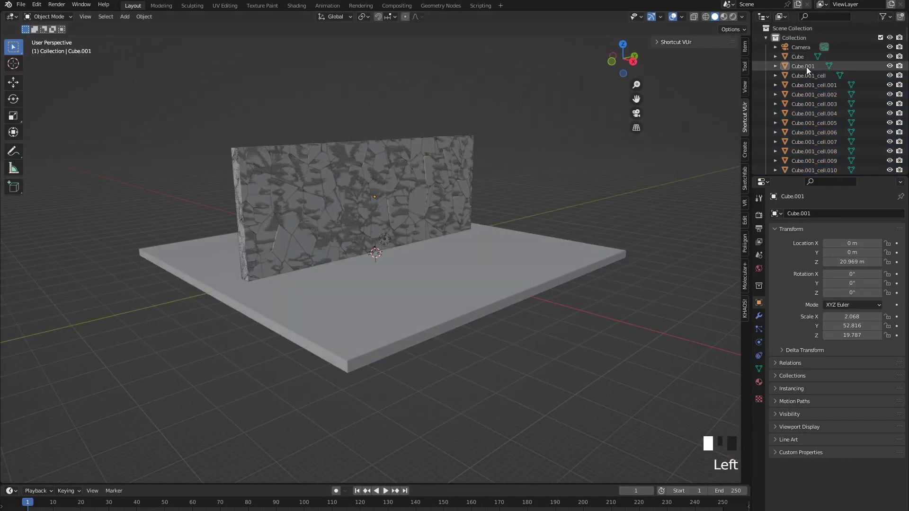
{"action": "middle_click_drag", "start_coordinate": [544, 190], "coordinate": [473, 208]}
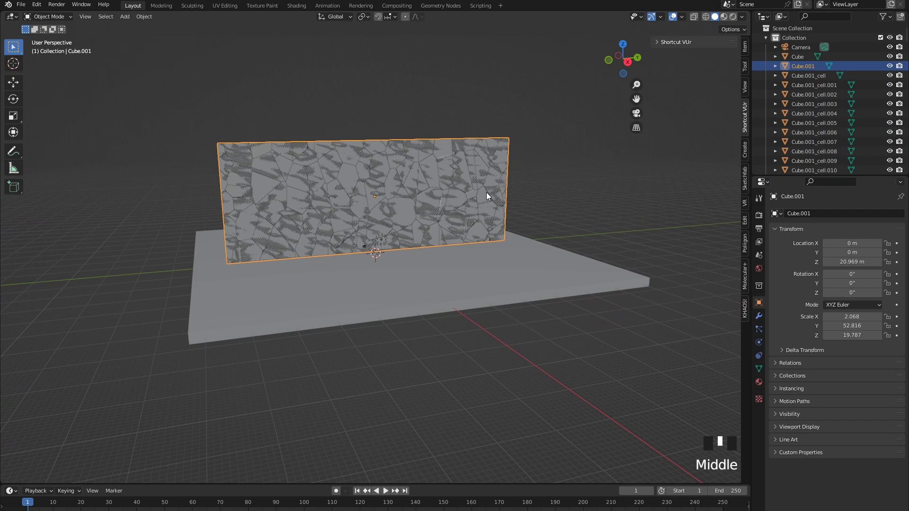
{"action": "key", "text": "g"}
{"action": "key", "text": "z"}
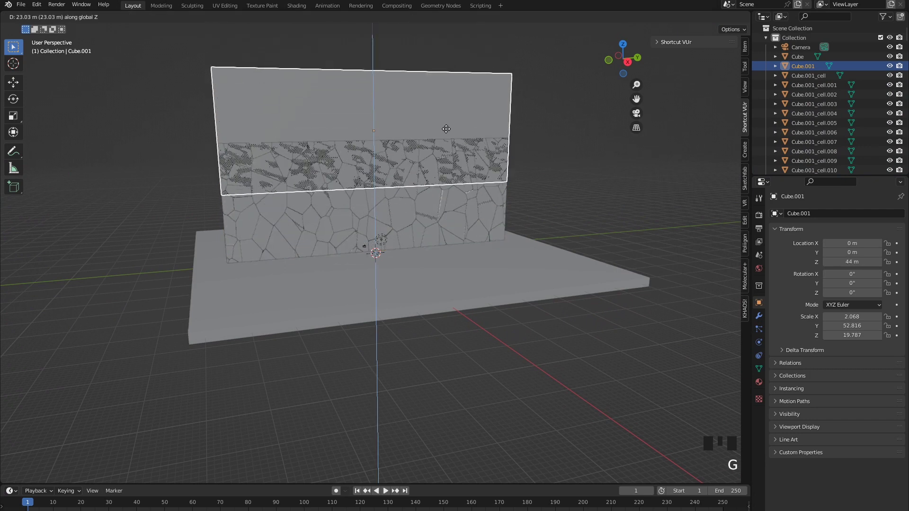
{"action": "left_click", "coordinate": [431, 62]}
{"action": "key", "text": "Delete"}
Play the animation briefly to check whether the fractured wall moves, and return to frame 0
{"action": "middle_click_drag", "start_coordinate": [462, 218], "coordinate": [447, 280]}
{"action": "scroll", "coordinate": [465, 244], "scroll_direction": "down", "scroll_amount": 3}
{"action": "middle_click_drag", "start_coordinate": [465, 248], "coordinate": [545, 339]}
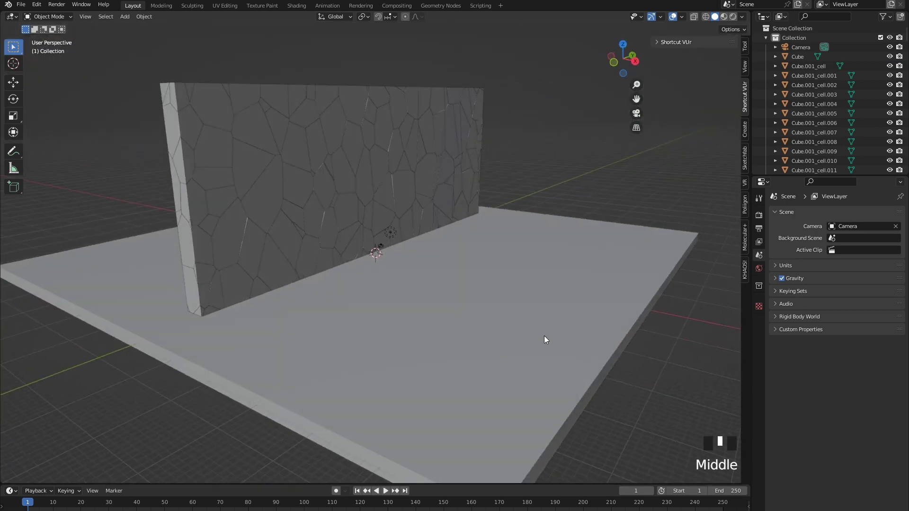
{"action": "left_click", "coordinate": [386, 491]}
{"action": "left_click", "coordinate": [384, 492]}
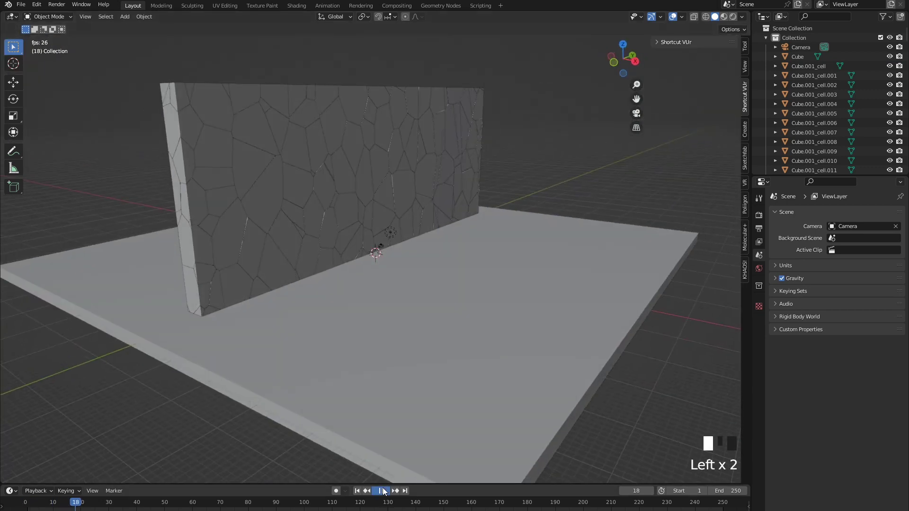
{"action": "middle_click_drag", "start_coordinate": [668, 284], "coordinate": [534, 273]}
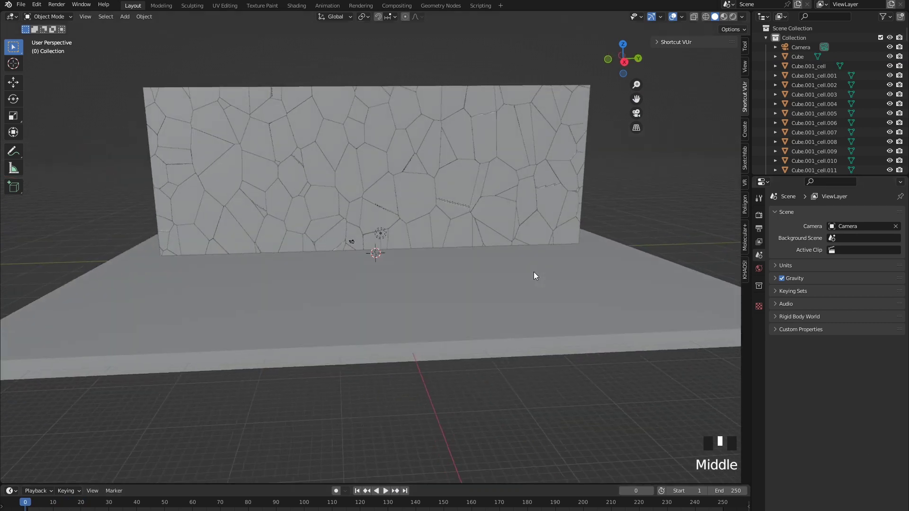
Select all the wall's fracture cells, from Cube.001_cell through Cube.001_cell.181, and add them as active rigid bodies
{"action": "scroll", "coordinate": [534, 272], "scroll_direction": "down", "scroll_amount": 3}
{"action": "left_click", "coordinate": [827, 76]}
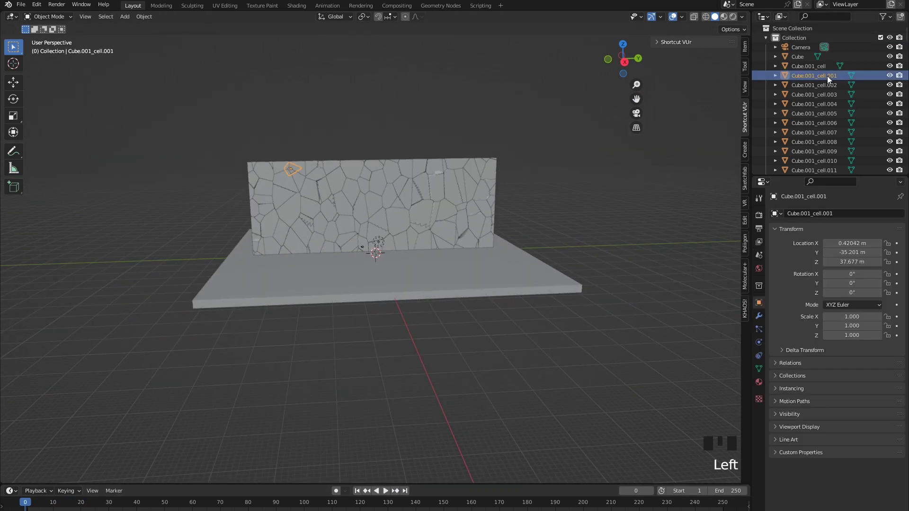
{"action": "left_click", "coordinate": [817, 67]}
{"action": "scroll", "coordinate": [831, 77], "scroll_direction": "down", "scroll_amount": 20}
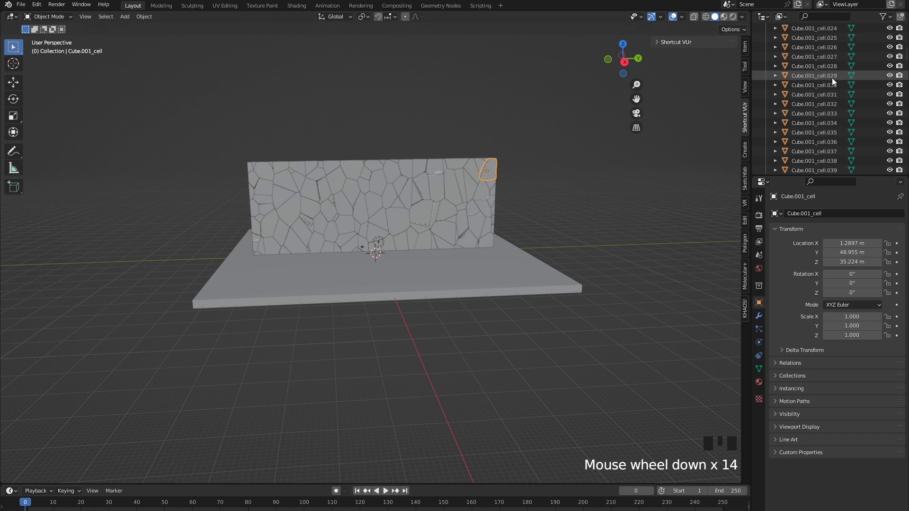
{"action": "scroll", "coordinate": [814, 83], "scroll_direction": "down", "scroll_amount": 20}
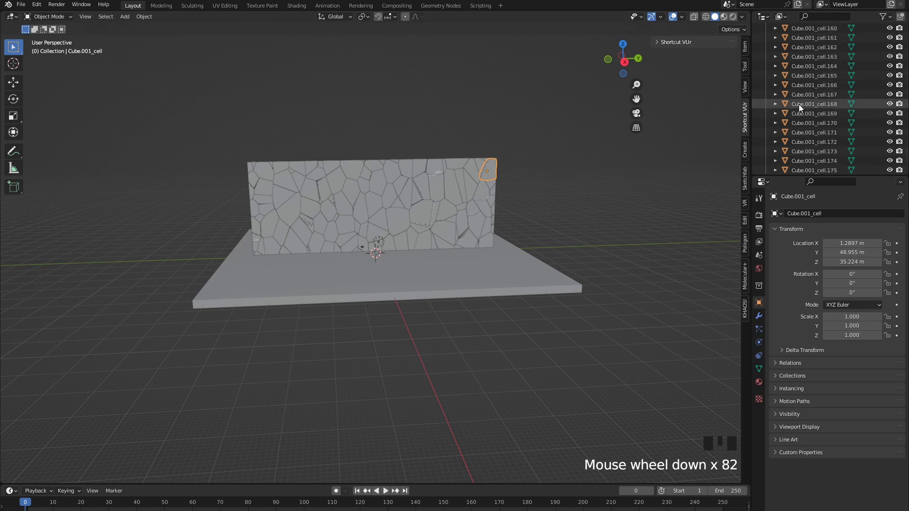
{"action": "left_click", "coordinate": [817, 156], "text": "shift"}
{"action": "middle_click_drag", "start_coordinate": [675, 203], "coordinate": [505, 287]}
{"action": "scroll", "coordinate": [503, 286], "scroll_direction": "up", "scroll_amount": 1}
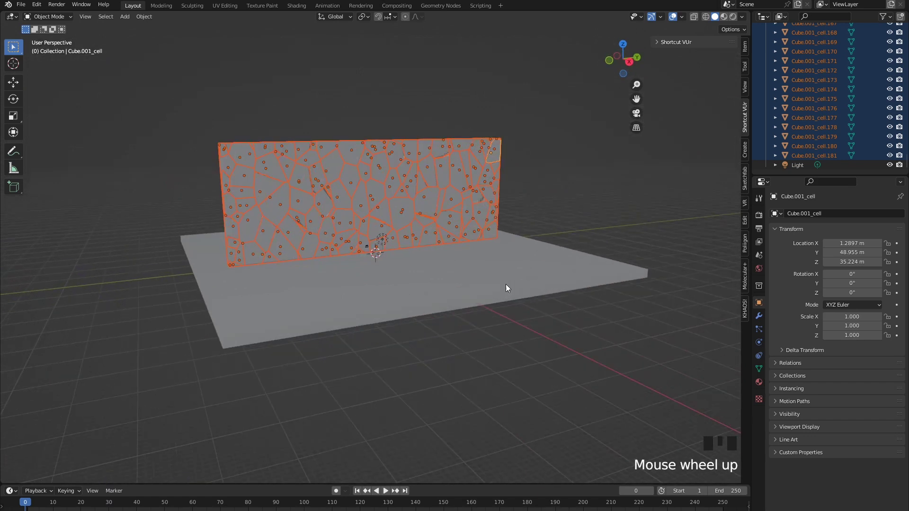
{"action": "left_click", "coordinate": [144, 17]}
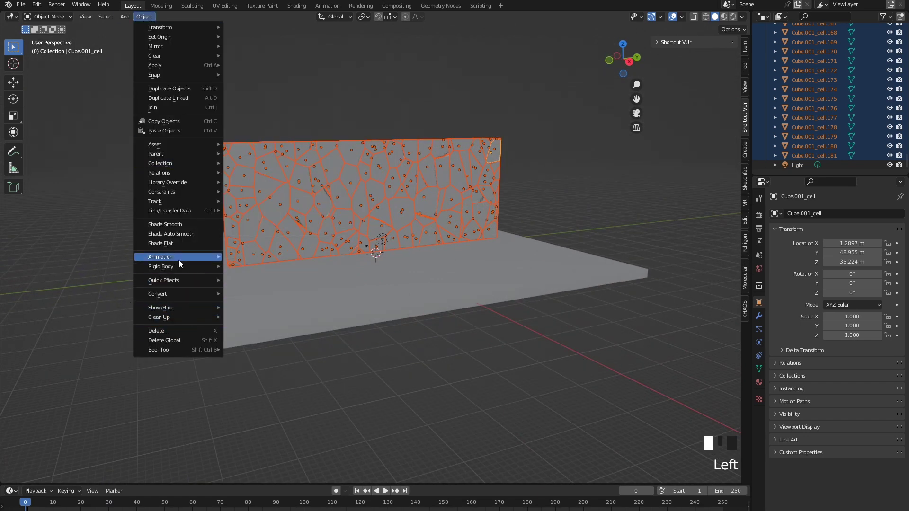
{"action": "mouse_move", "coordinate": [204, 267]}
{"action": "left_click", "coordinate": [280, 266]}
Add the floor slab as a passive rigid body
{"action": "left_click", "coordinate": [341, 310]}
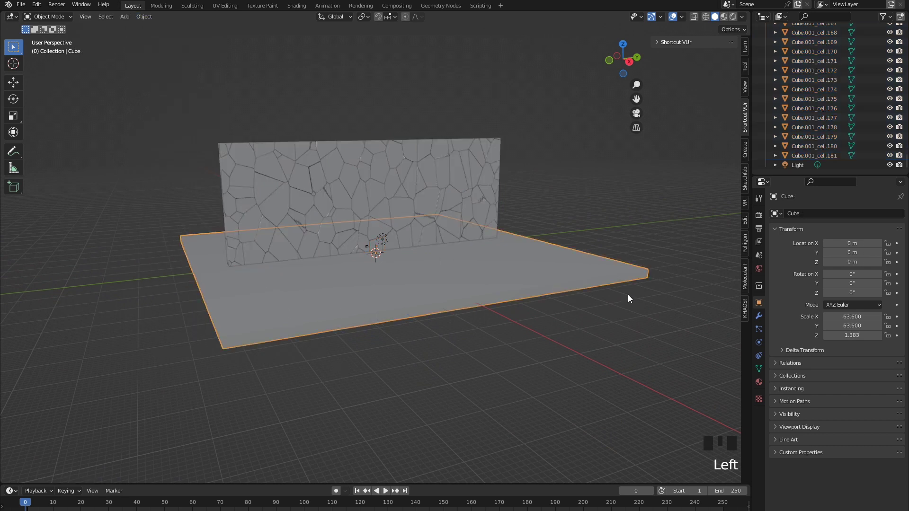
{"action": "left_click", "coordinate": [152, 16]}
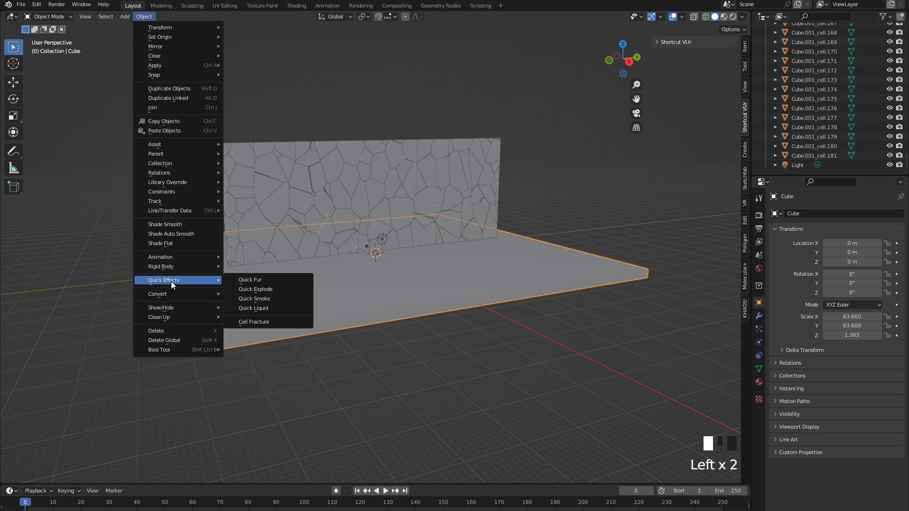
{"action": "mouse_move", "coordinate": [171, 266]}
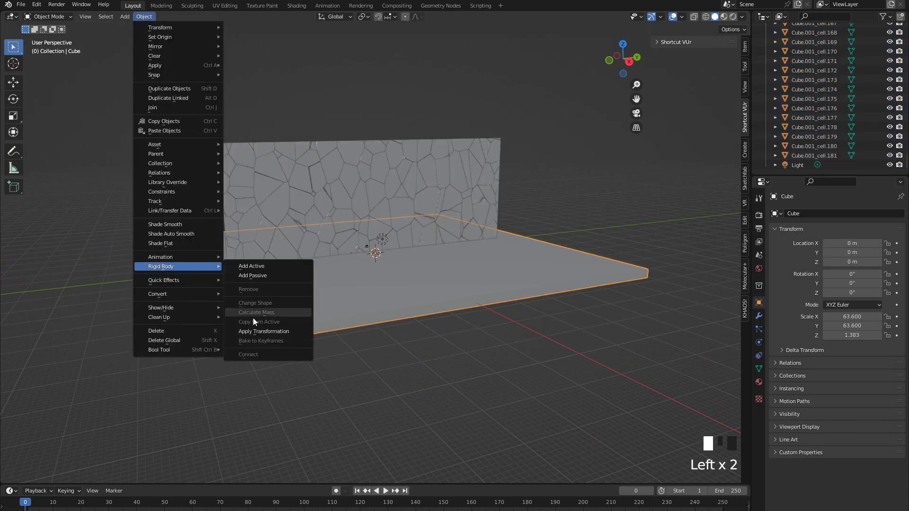
{"action": "left_click", "coordinate": [254, 276]}
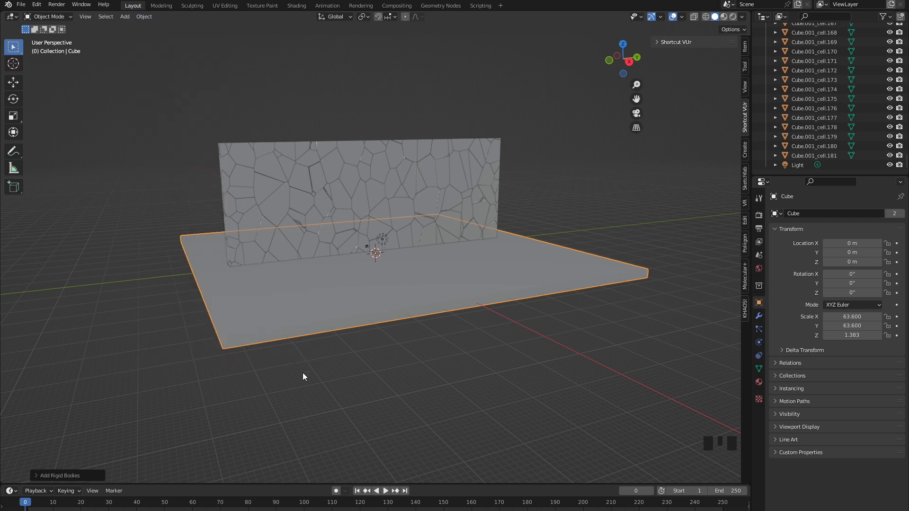
Play the rigid body simulation to watch the wall collapse on the slab, and rewind to frame 0
{"action": "left_click", "coordinate": [386, 491]}
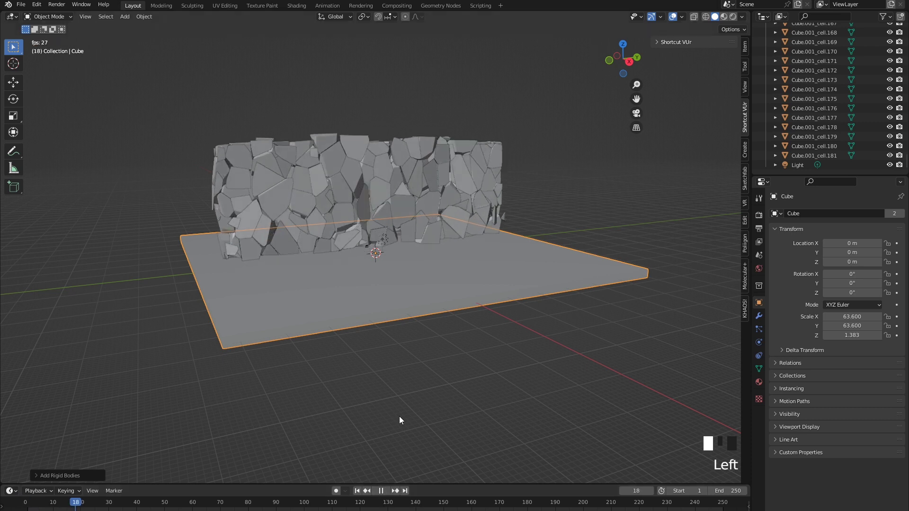
{"action": "middle_click_drag", "start_coordinate": [399, 416], "coordinate": [385, 484]}
{"action": "left_click", "coordinate": [381, 490]}
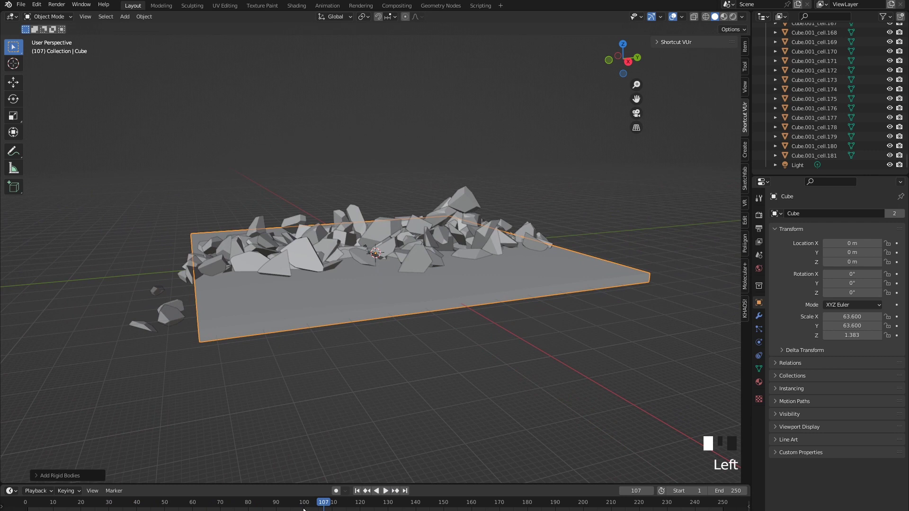
{"action": "left_click_drag", "start_coordinate": [320, 505], "coordinate": [25, 506]}
Move the floor slab down along Z by about 0.57 m, away from the wall's base
{"action": "scroll", "coordinate": [585, 404], "scroll_direction": "up", "scroll_amount": 3}
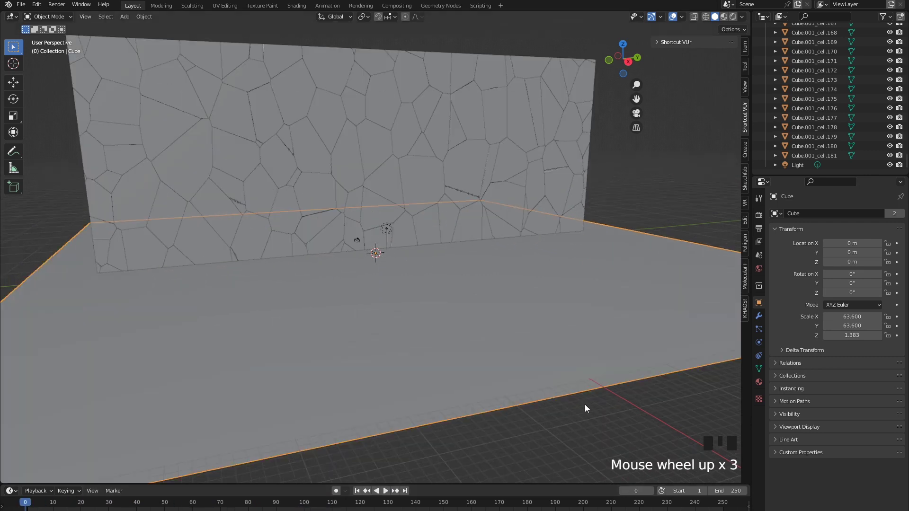
{"action": "middle_click_drag", "start_coordinate": [584, 404], "coordinate": [548, 391]}
{"action": "key", "text": "g"}
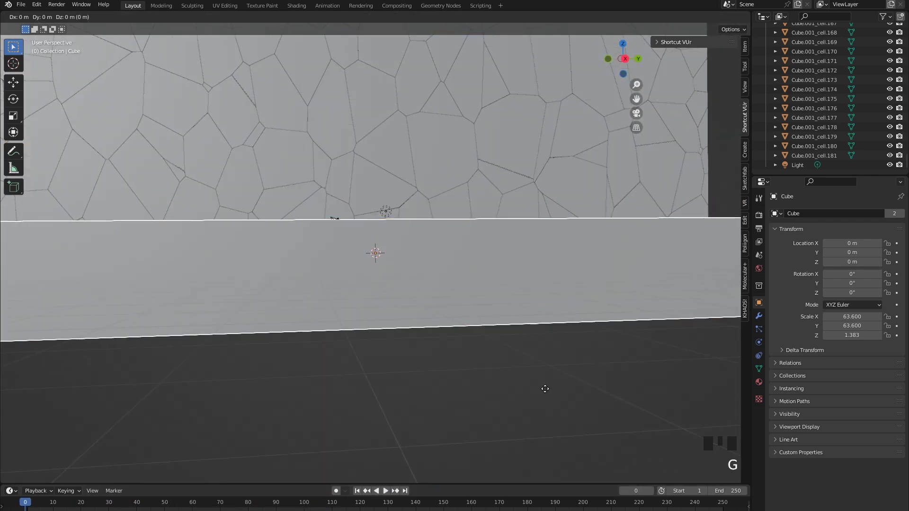
{"action": "key", "text": "z"}
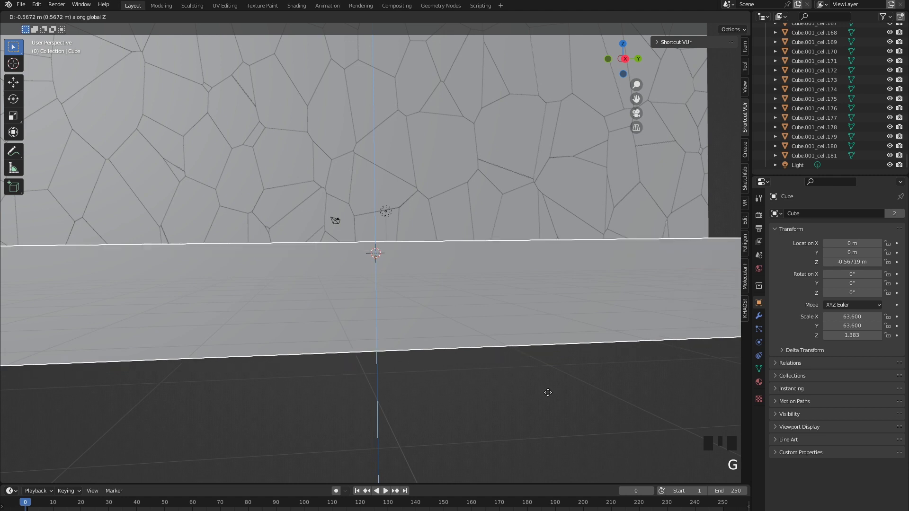
{"action": "left_click", "coordinate": [516, 394]}
Replay the collapse with the lowered slab and go back to frame 0
{"action": "middle_click_drag", "start_coordinate": [516, 394], "coordinate": [539, 404]}
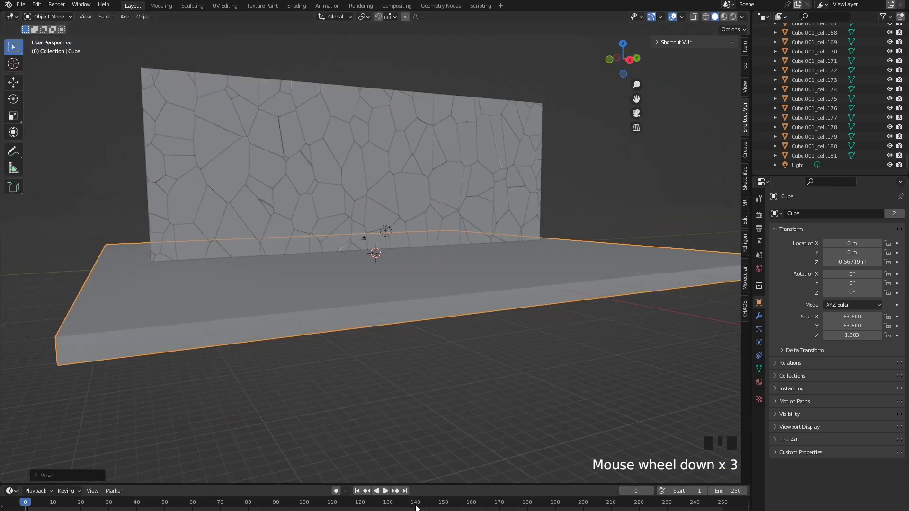
{"action": "left_click", "coordinate": [383, 492]}
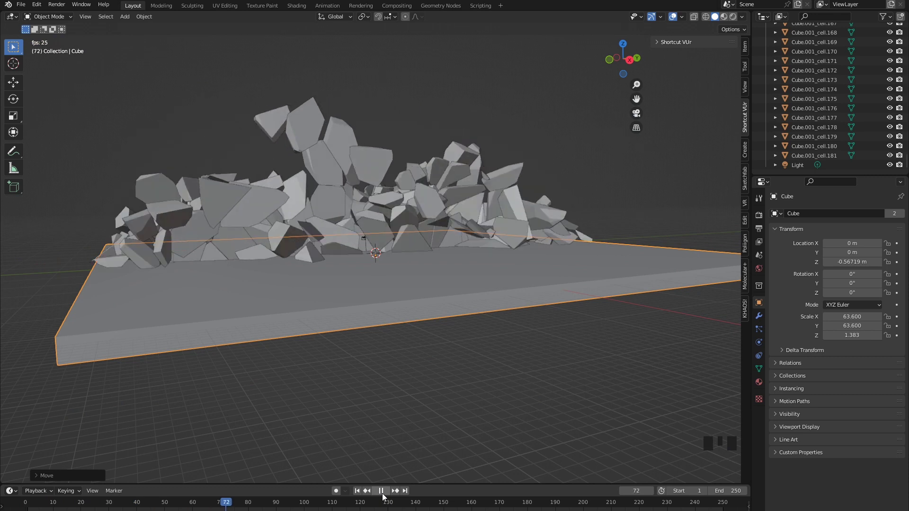
{"action": "left_click", "coordinate": [381, 492]}
{"action": "key", "text": "Left"}
{"action": "key", "text": "Left"}
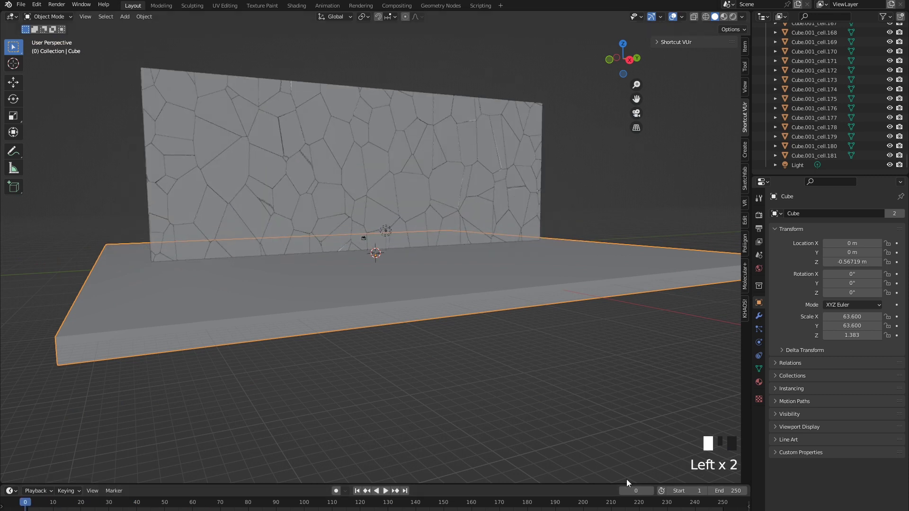
In the right orthographic view, raise the floor slab along Z by about 0.33 m to meet the wall's base
{"action": "key", "text": "KP_3"}
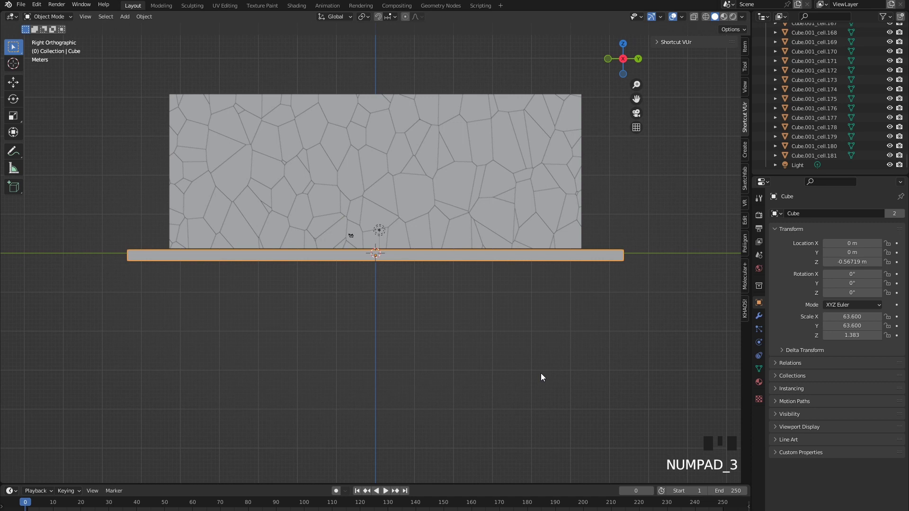
{"action": "scroll", "coordinate": [523, 366], "scroll_direction": "up", "scroll_amount": 4}
{"action": "scroll", "coordinate": [524, 362], "scroll_direction": "up", "scroll_amount": 5}
{"action": "key", "text": "g"}
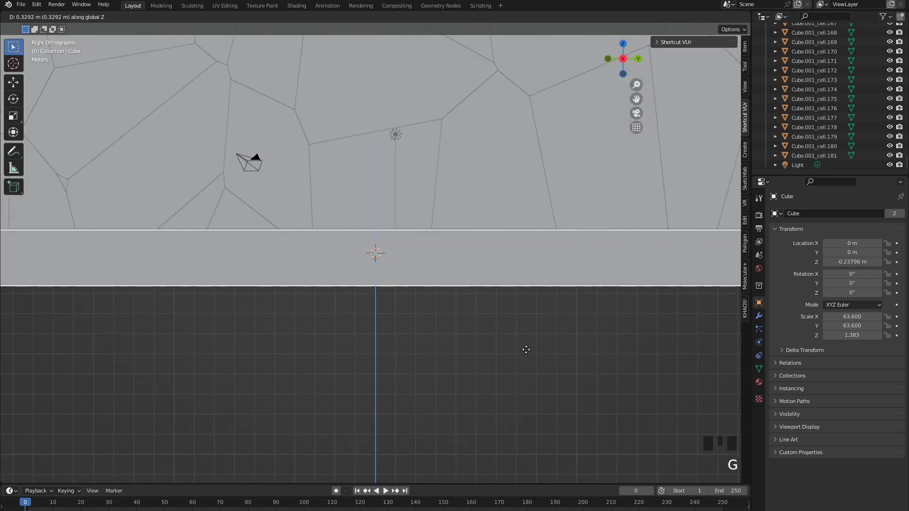
{"action": "left_click", "coordinate": [526, 350]}
Test the simulation with the raised slab and reset the timeline to frame 0
{"action": "middle_click_drag", "start_coordinate": [450, 377], "coordinate": [479, 399]}
{"action": "scroll", "coordinate": [428, 442], "scroll_direction": "down", "scroll_amount": 11}
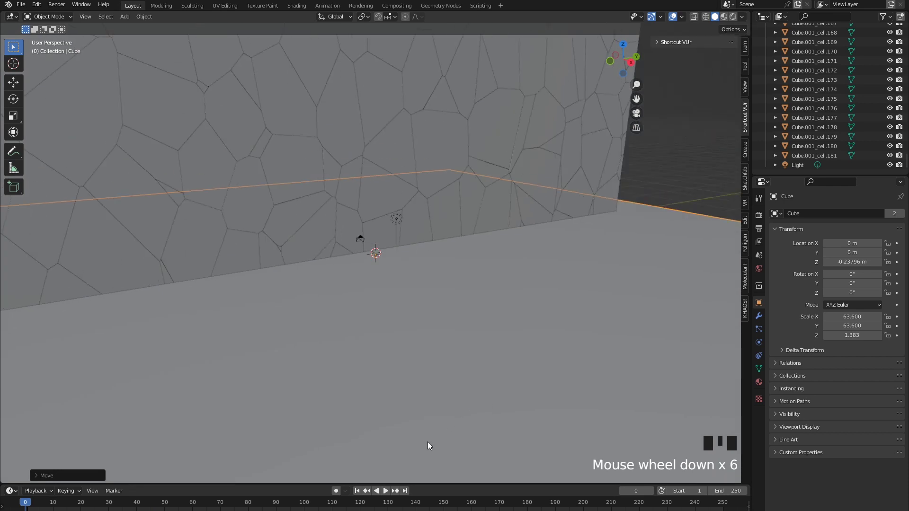
{"action": "left_click", "coordinate": [386, 491]}
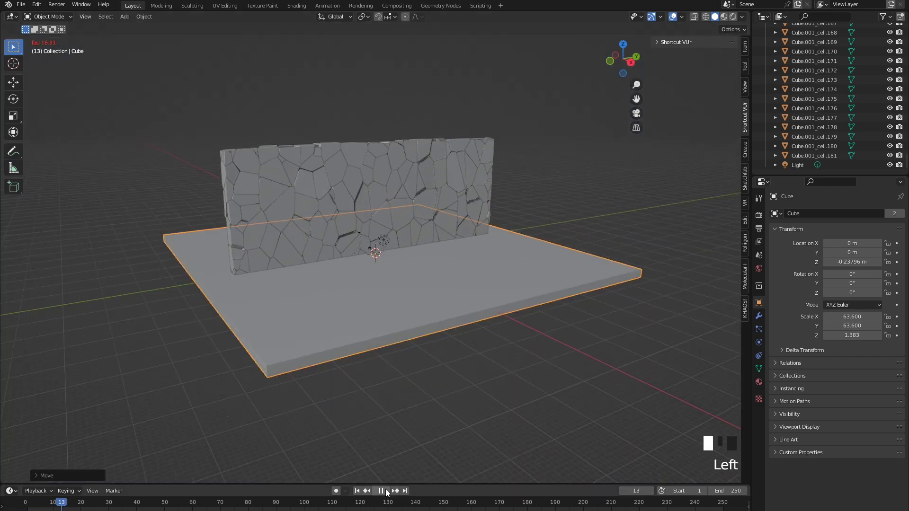
{"action": "left_click", "coordinate": [386, 491]}
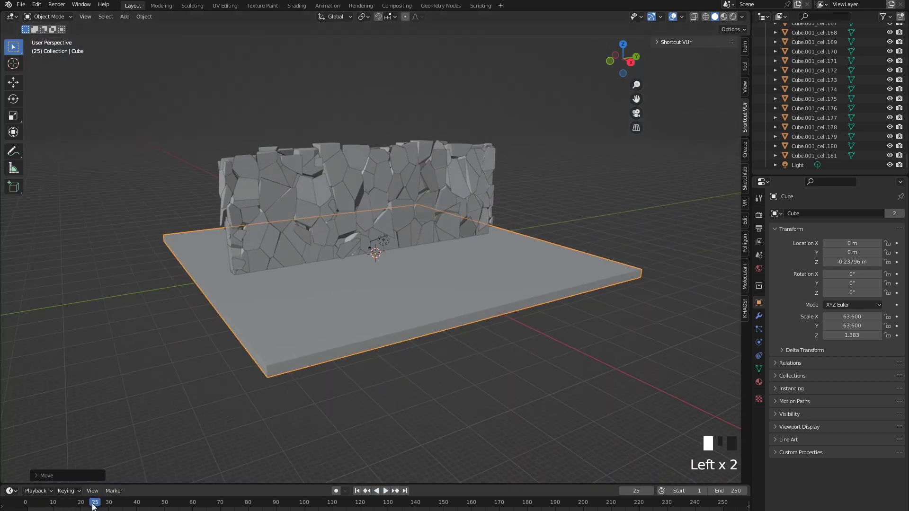
{"action": "left_click_drag", "start_coordinate": [94, 507], "coordinate": [26, 506]}
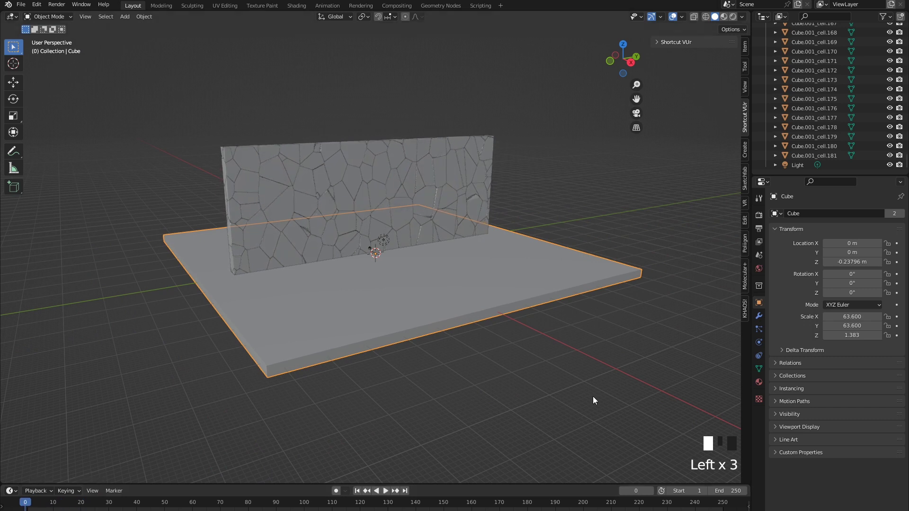
Add a new cube mesh at the world origin, in front of the fractured wall
{"action": "middle_click_drag", "start_coordinate": [593, 396], "coordinate": [416, 331]}
{"action": "scroll", "coordinate": [493, 345], "scroll_direction": "down", "scroll_amount": 2}
{"action": "key", "text": "shift+a"}
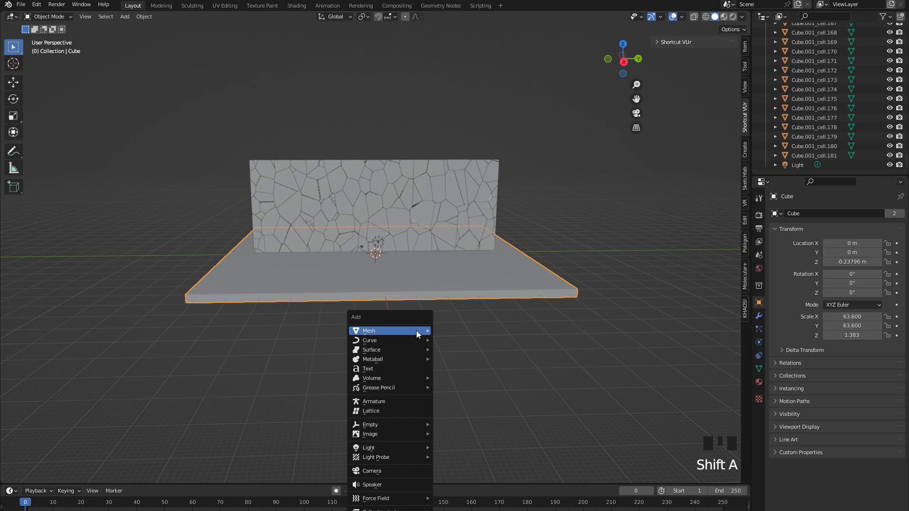
{"action": "scroll", "coordinate": [564, 257], "scroll_direction": "up", "scroll_amount": 3}
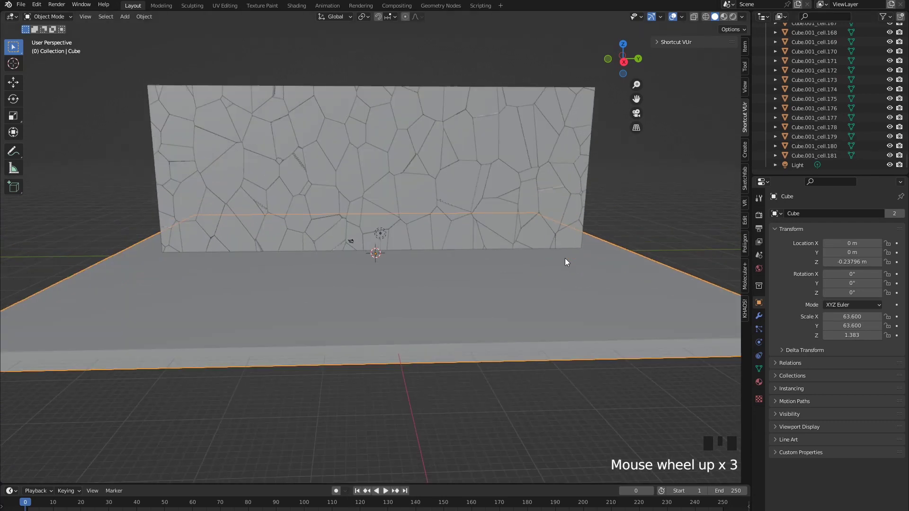
{"action": "key", "text": "shift+a"}
{"action": "mouse_move", "coordinate": [454, 340]}
{"action": "left_click", "coordinate": [496, 349]}
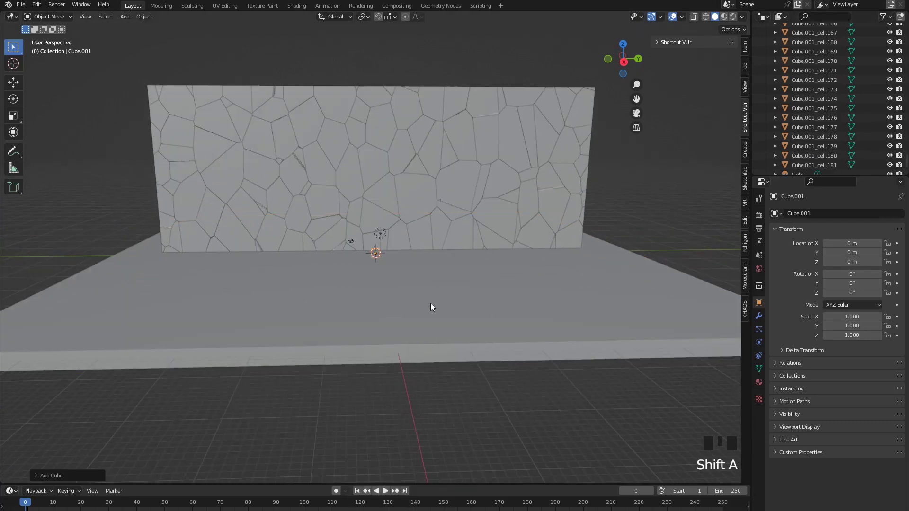
Scale the new cube to about 22.07 along Y and 13.53 along Z, forming an upright panel
{"action": "middle_click_drag", "start_coordinate": [430, 305], "coordinate": [407, 238]}
{"action": "key", "text": "s"}
{"action": "key", "text": "y"}
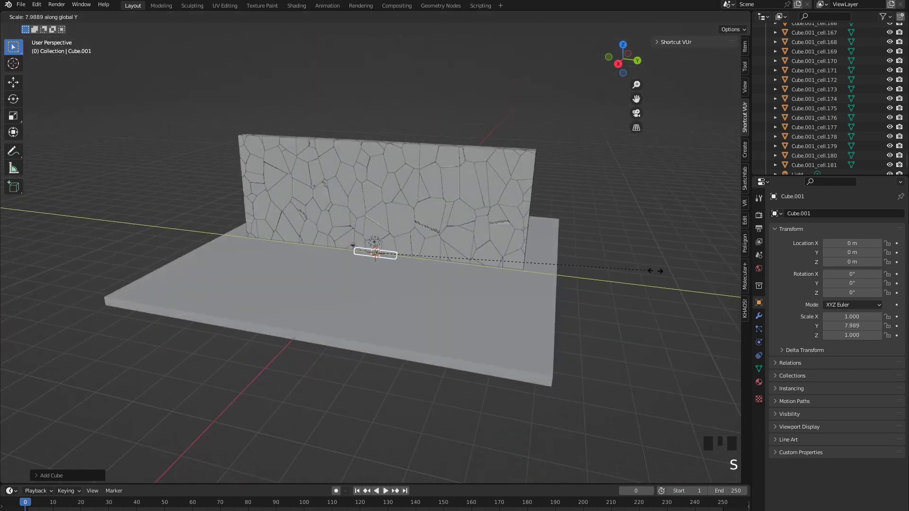
{"action": "left_click", "coordinate": [399, 340]}
{"action": "key", "text": "s"}
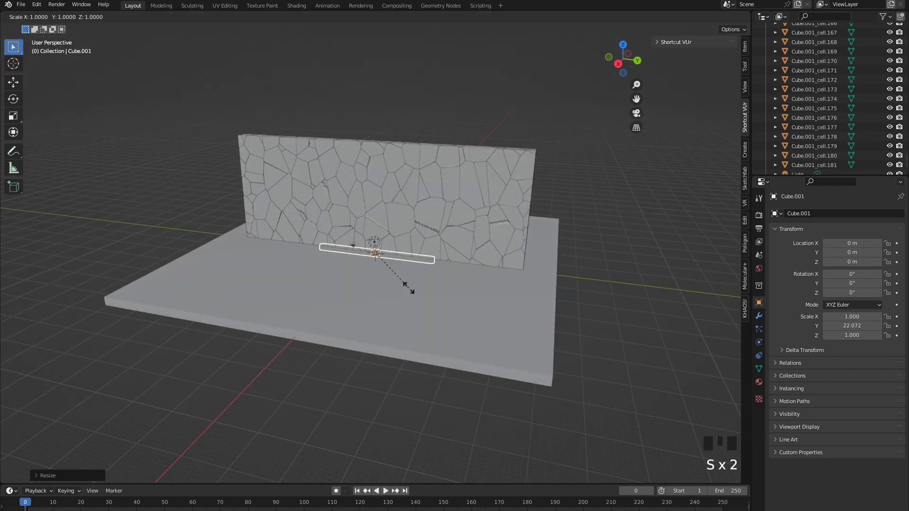
{"action": "right_click", "coordinate": [434, 315]}
{"action": "key", "text": "s"}
{"action": "key", "text": "z"}
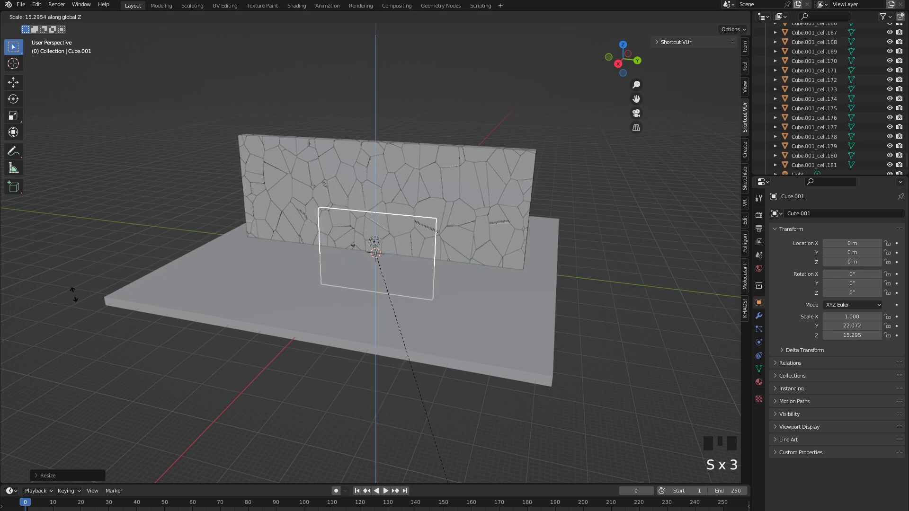
{"action": "left_click", "coordinate": [446, 481]}
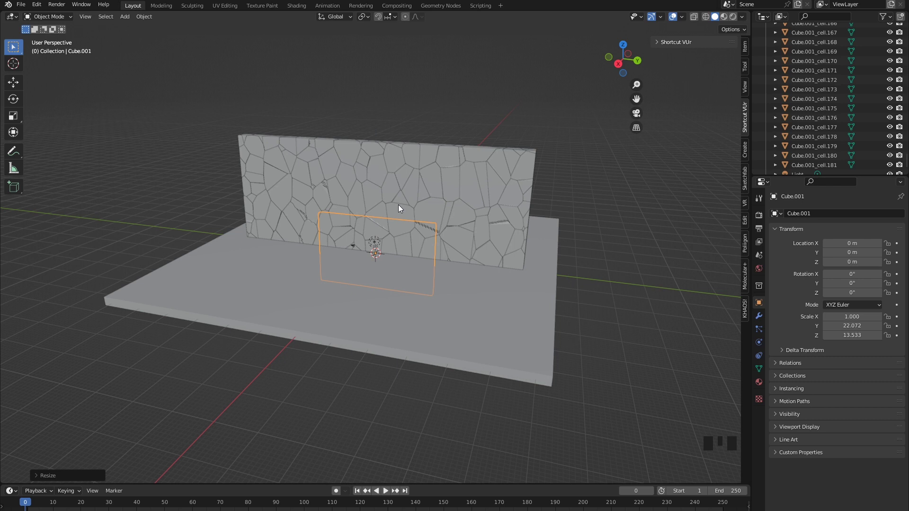
Raise the panel along Z to about 21.2 m, inside the wall, and thicken it to an X scale of about 1.2
{"action": "key", "text": "g"}
{"action": "key", "text": "z"}
{"action": "left_click", "coordinate": [415, 194]}
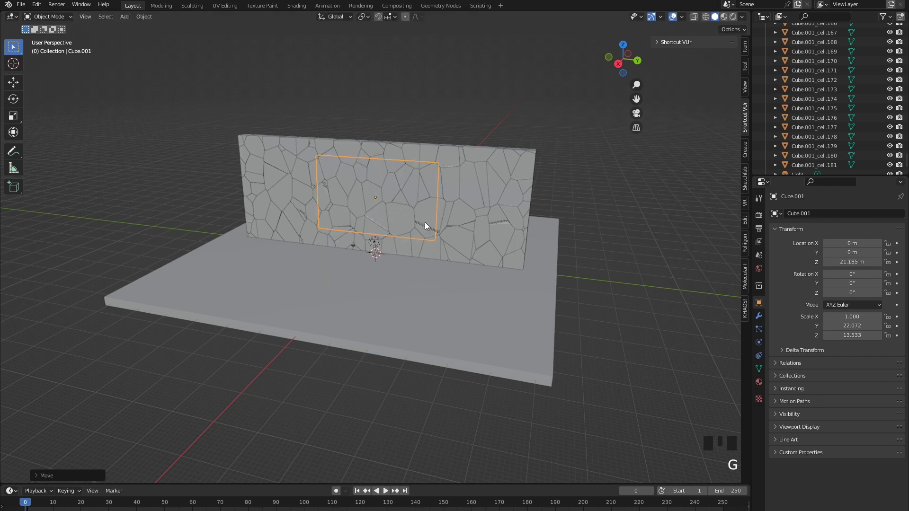
{"action": "key", "text": "s"}
{"action": "key", "text": "x"}
{"action": "left_click", "coordinate": [477, 238]}
Enlarge the panel uniformly by about 1.1 so it stays within the wall's outline
{"action": "middle_click_drag", "start_coordinate": [522, 242], "coordinate": [364, 274]}
{"action": "scroll", "coordinate": [393, 281], "scroll_direction": "up", "scroll_amount": 6}
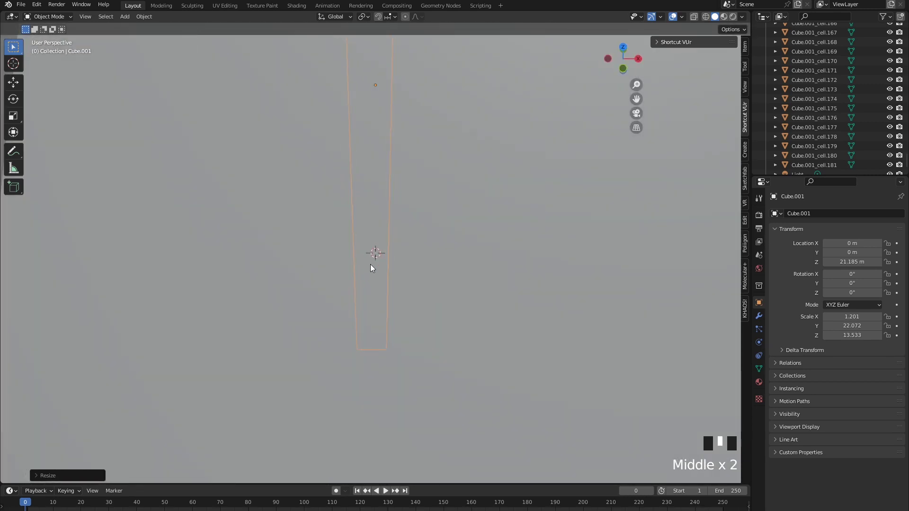
{"action": "scroll", "coordinate": [371, 265], "scroll_direction": "down", "scroll_amount": 7}
{"action": "middle_click_drag", "start_coordinate": [456, 299], "coordinate": [328, 257]}
{"action": "scroll", "coordinate": [329, 260], "scroll_direction": "up", "scroll_amount": 4}
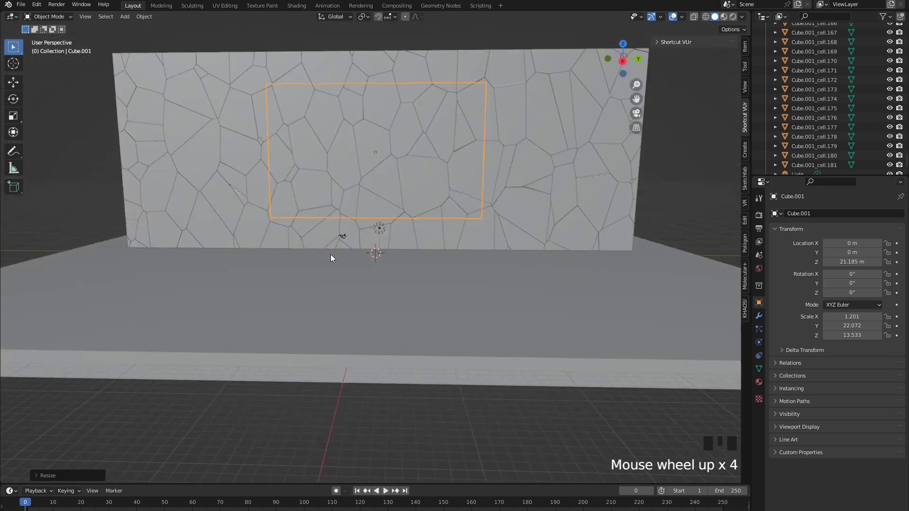
{"action": "middle_click_drag", "start_coordinate": [332, 202], "coordinate": [436, 263], "text": "shift"}
{"action": "key", "text": "s"}
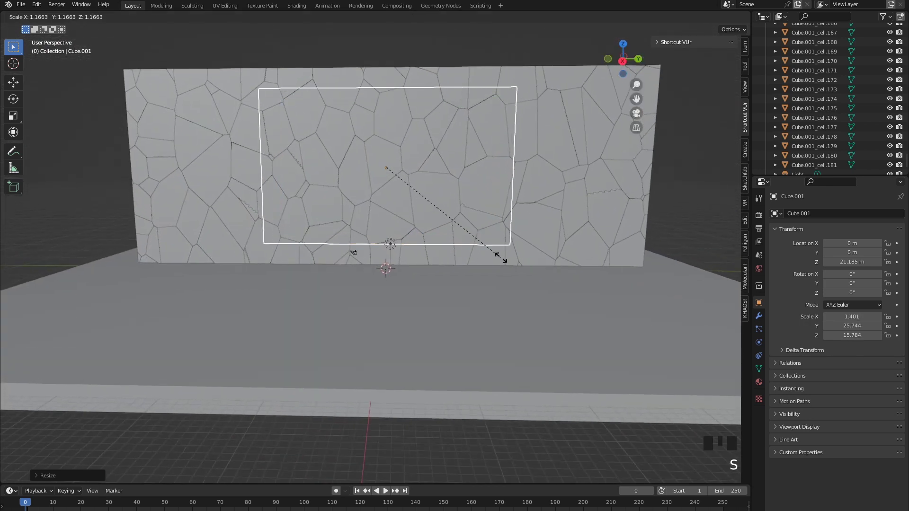
{"action": "key", "text": "Escape"}
{"action": "key", "text": "s"}
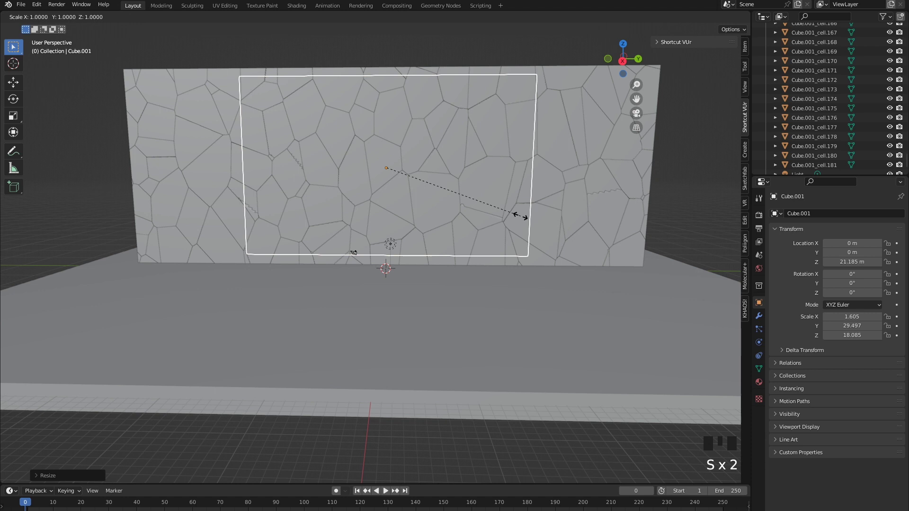
{"action": "left_click", "coordinate": [533, 223]}
Stretch the panel along Y to a scale of about 46, nearly spanning the wall's length
{"action": "middle_click_drag", "start_coordinate": [533, 226], "coordinate": [430, 241]}
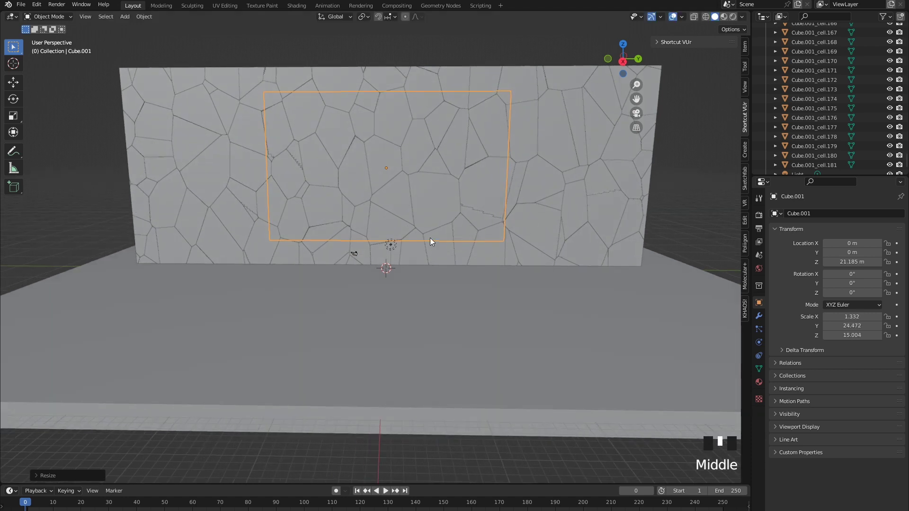
{"action": "key", "text": "s"}
{"action": "left_click", "coordinate": [373, 126]}
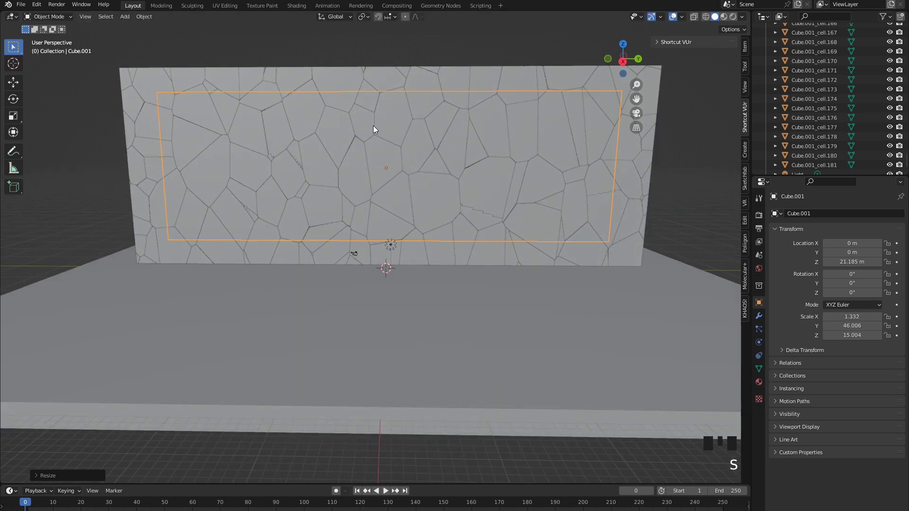
Find Cube.001 in the object list and toggle its viewport visibility off and back on
{"action": "middle_click_drag", "start_coordinate": [373, 126], "coordinate": [350, 176]}
{"action": "scroll", "coordinate": [848, 84], "scroll_direction": "up", "scroll_amount": 20}
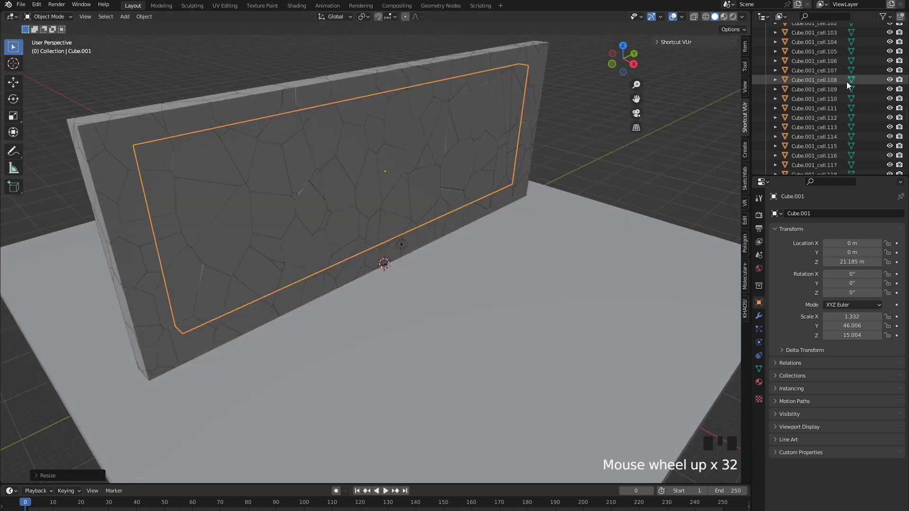
{"action": "scroll", "coordinate": [849, 85], "scroll_direction": "up", "scroll_amount": 20}
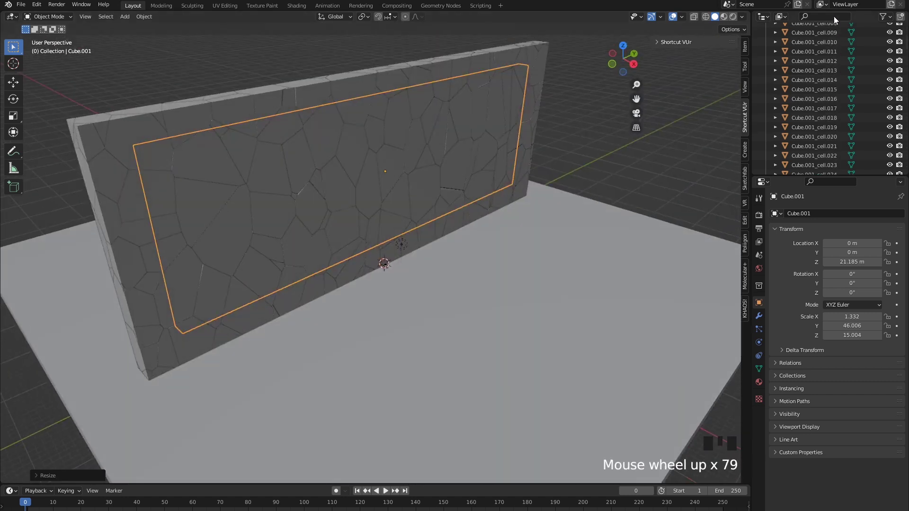
{"action": "scroll", "coordinate": [852, 57], "scroll_direction": "up", "scroll_amount": 16}
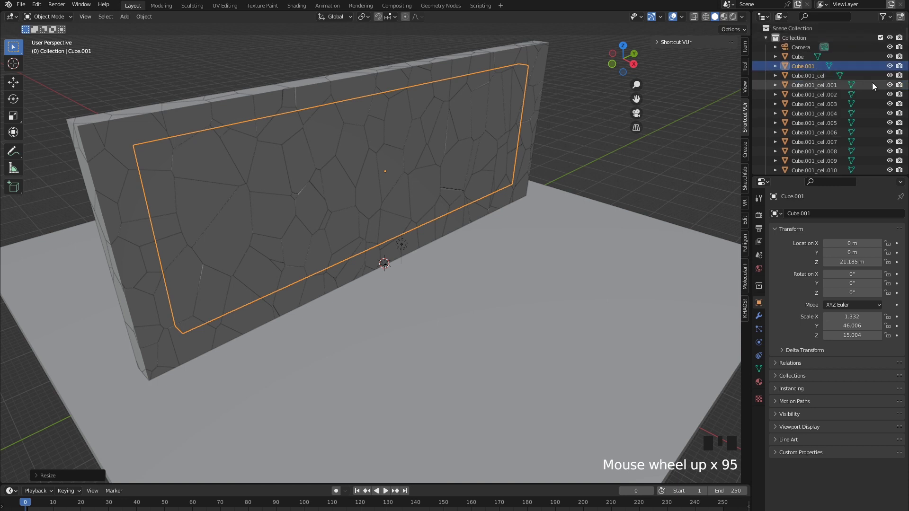
{"action": "double_click", "coordinate": [890, 66]}
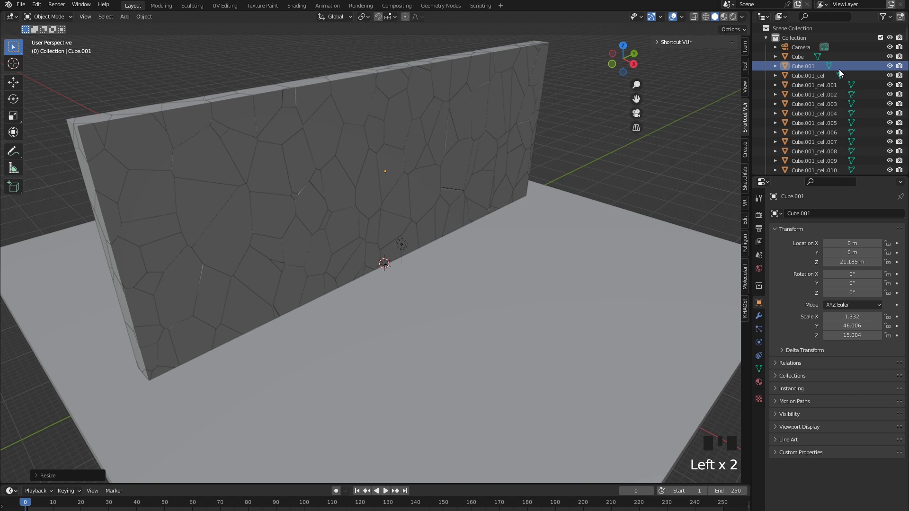
{"action": "left_click", "coordinate": [889, 66]}
Add rigid body physics of type Active to the panel inside the wall
{"action": "scroll", "coordinate": [564, 203], "scroll_direction": "down", "scroll_amount": 4}
{"action": "middle_click_drag", "start_coordinate": [564, 203], "coordinate": [336, 185]}
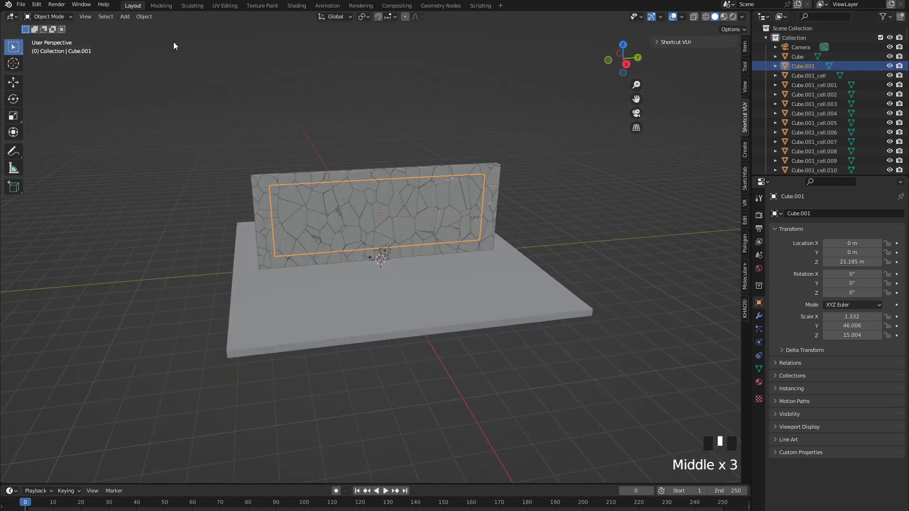
{"action": "left_click", "coordinate": [759, 342]}
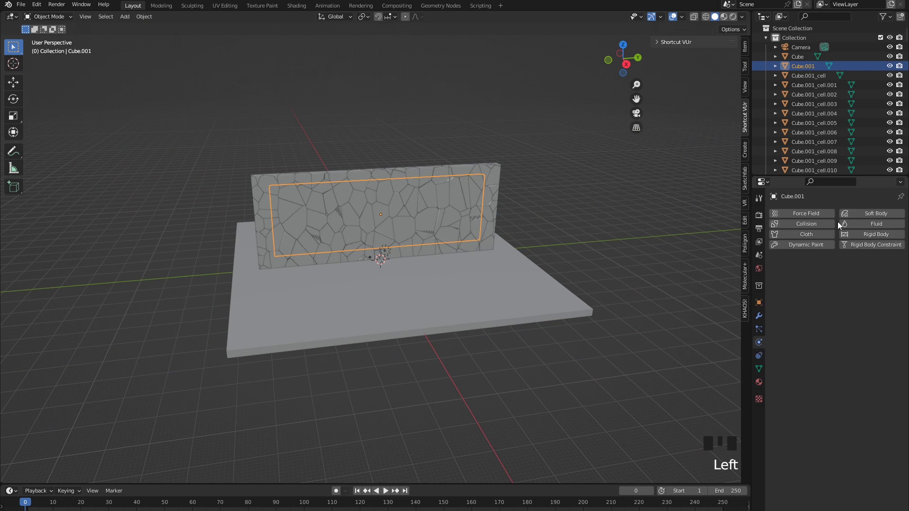
{"action": "left_click", "coordinate": [876, 234]}
{"action": "scroll", "coordinate": [470, 413], "scroll_direction": "up", "scroll_amount": 2}
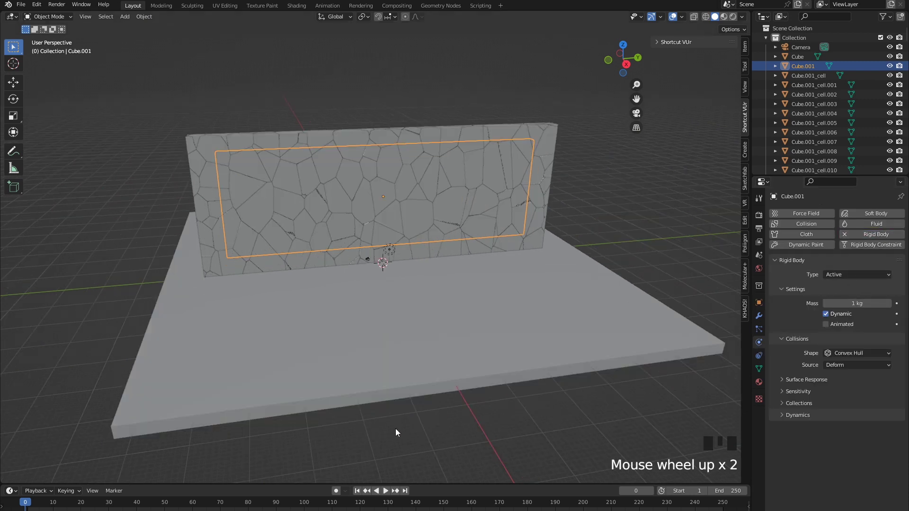
Play the simulation with the rigid-body panel inside the wall and reset the timeline to frame 0
{"action": "middle_click_drag", "start_coordinate": [396, 428], "coordinate": [378, 426]}
{"action": "left_click", "coordinate": [385, 493]}
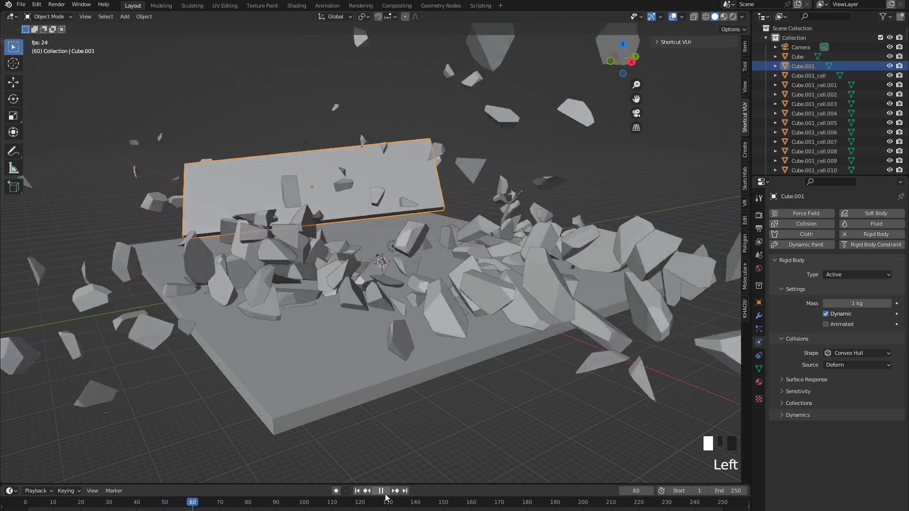
{"action": "left_click", "coordinate": [381, 491]}
{"action": "left_click_drag", "start_coordinate": [234, 510], "coordinate": [25, 507]}
Replay the collapse viewed from the wall's end and return to frame 0
{"action": "middle_click", "coordinate": [447, 401]}
{"action": "mouse_move", "coordinate": [447, 401]}
{"action": "middle_mouse_down"}
{"action": "mouse_move", "coordinate": [505, 396]}
{"action": "mouse_move", "coordinate": [442, 403]}
{"action": "middle_mouse_up"}
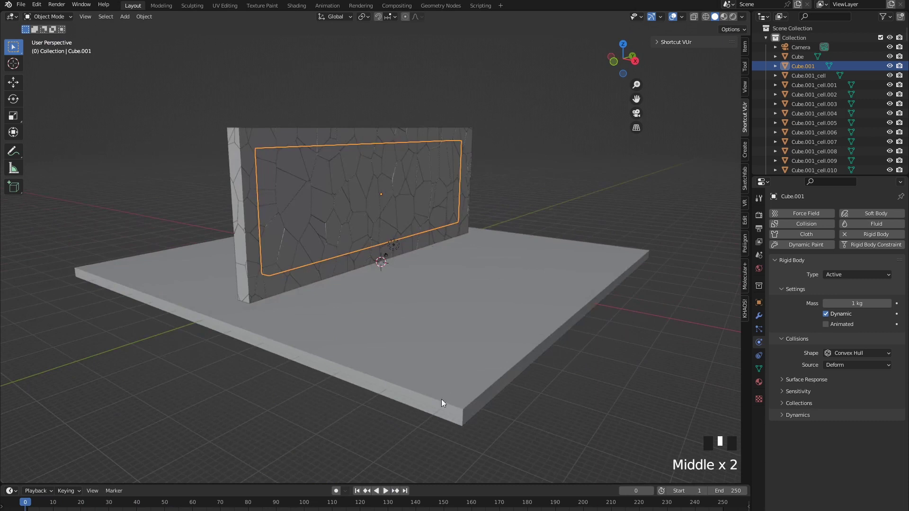
{"action": "left_click", "coordinate": [382, 492]}
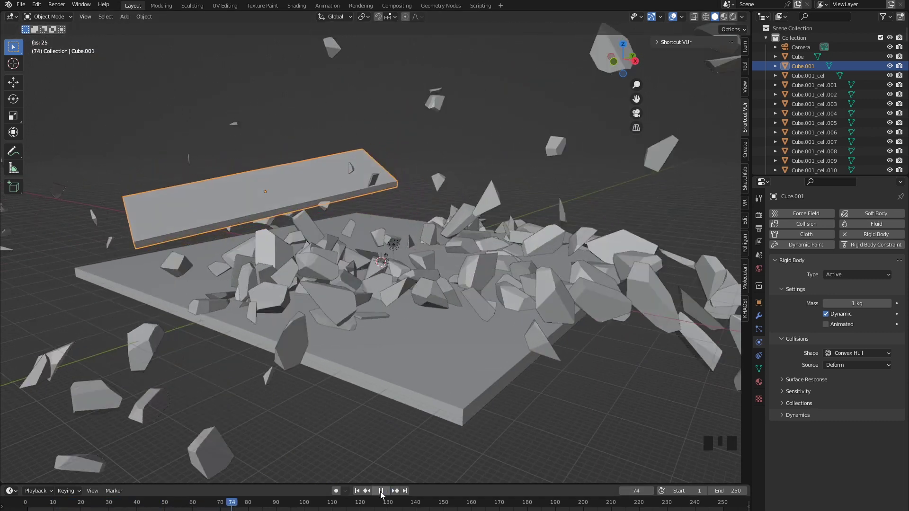
{"action": "left_click", "coordinate": [382, 492]}
{"action": "left_click_drag", "start_coordinate": [283, 505], "coordinate": [25, 504]}
Shrink the panel along Y into a roughly square block at the wall's centre
{"action": "middle_click_drag", "start_coordinate": [399, 297], "coordinate": [378, 317]}
{"action": "key", "text": "s"}
{"action": "key", "text": "y"}
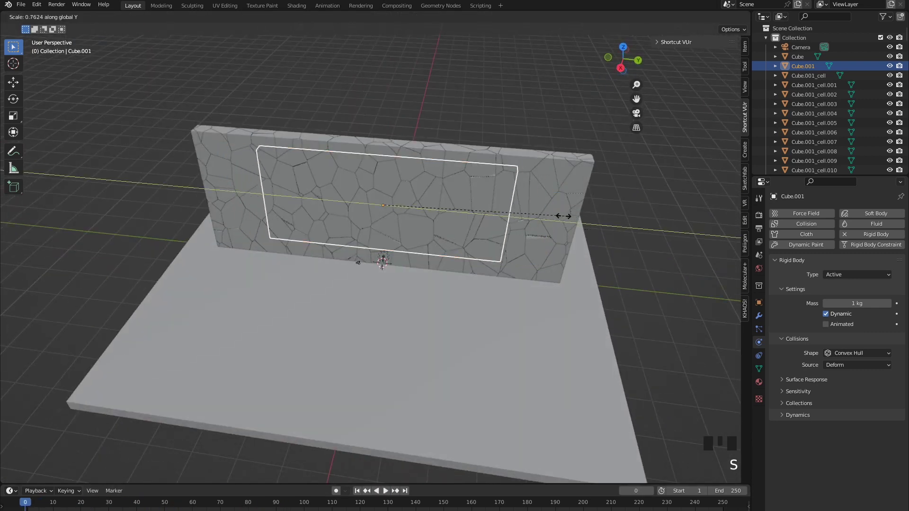
{"action": "left_click", "coordinate": [470, 204]}
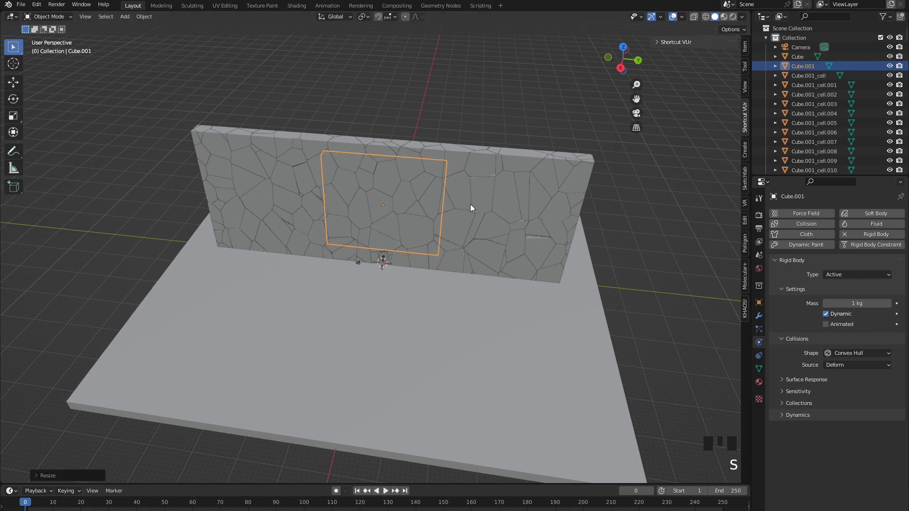
Test the collapse with the narrowed block and go back to frame 0
{"action": "middle_click_drag", "start_coordinate": [471, 207], "coordinate": [414, 332]}
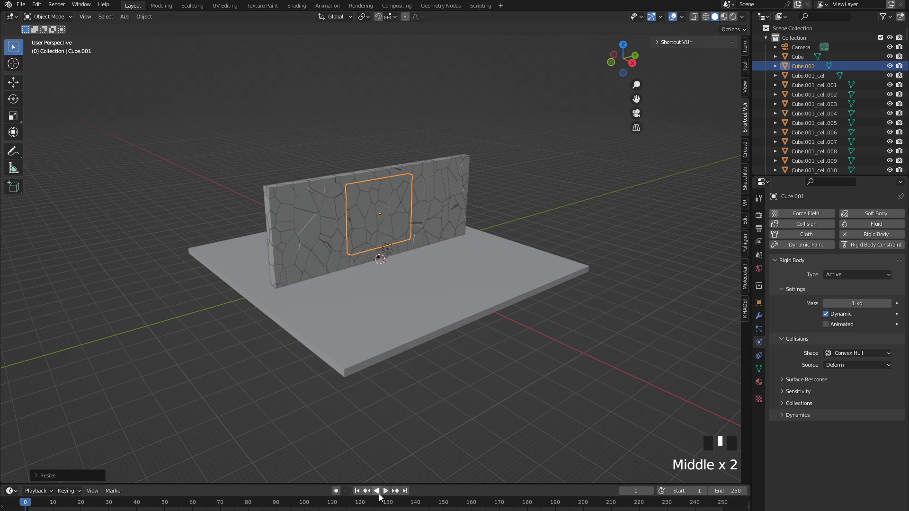
{"action": "left_click", "coordinate": [380, 494]}
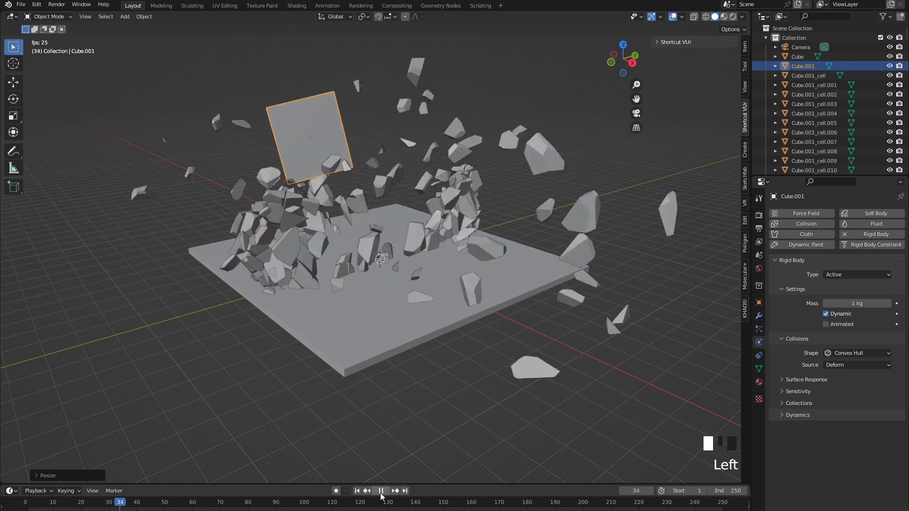
{"action": "left_click", "coordinate": [380, 494]}
{"action": "left_click_drag", "start_coordinate": [186, 498], "coordinate": [25, 502]}
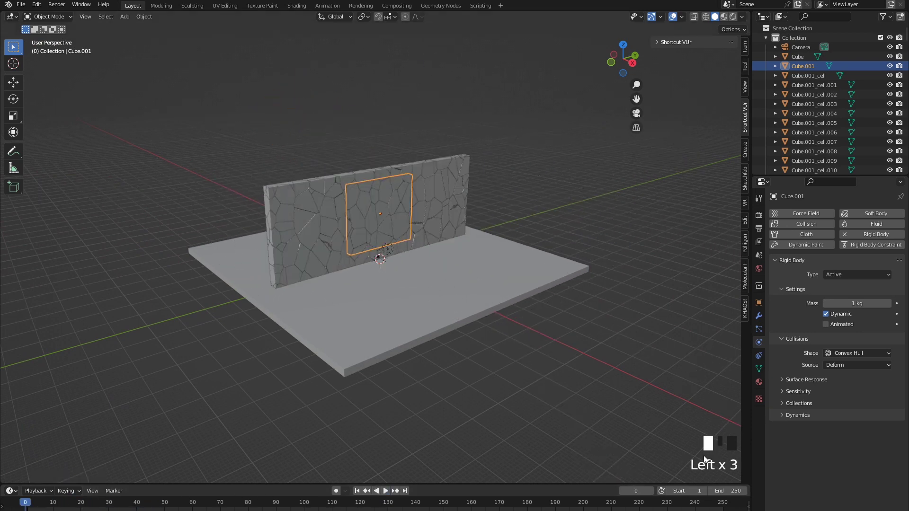
Scale the block down uniformly so it covers a smaller area in the middle of the wall
{"action": "middle_click_drag", "start_coordinate": [331, 293], "coordinate": [368, 309]}
{"action": "scroll", "coordinate": [487, 282], "scroll_direction": "up", "scroll_amount": 3}
{"action": "middle_click_drag", "start_coordinate": [487, 282], "coordinate": [573, 151]}
{"action": "scroll", "coordinate": [573, 152], "scroll_direction": "up", "scroll_amount": 1}
{"action": "key", "text": "s"}
{"action": "left_click", "coordinate": [499, 160]}
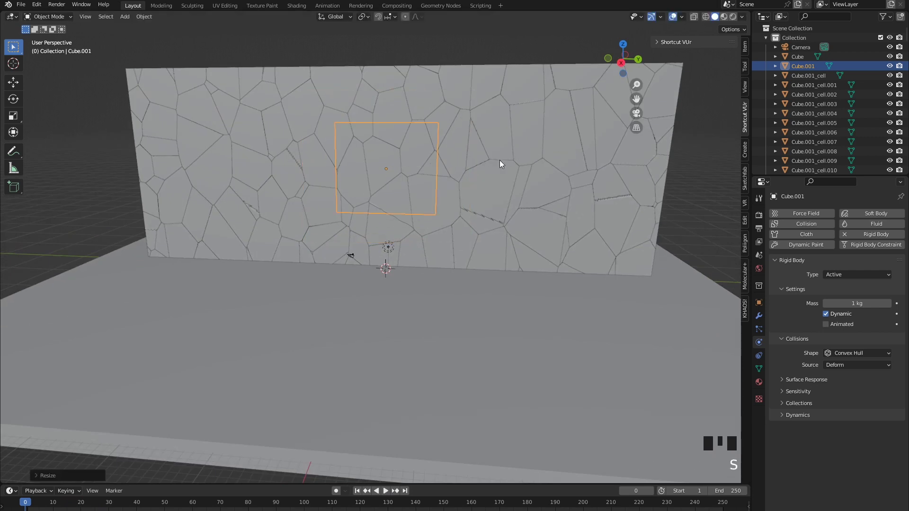
{"action": "middle_click_drag", "start_coordinate": [499, 160], "coordinate": [573, 285]}
{"action": "key", "text": "KP_7"}
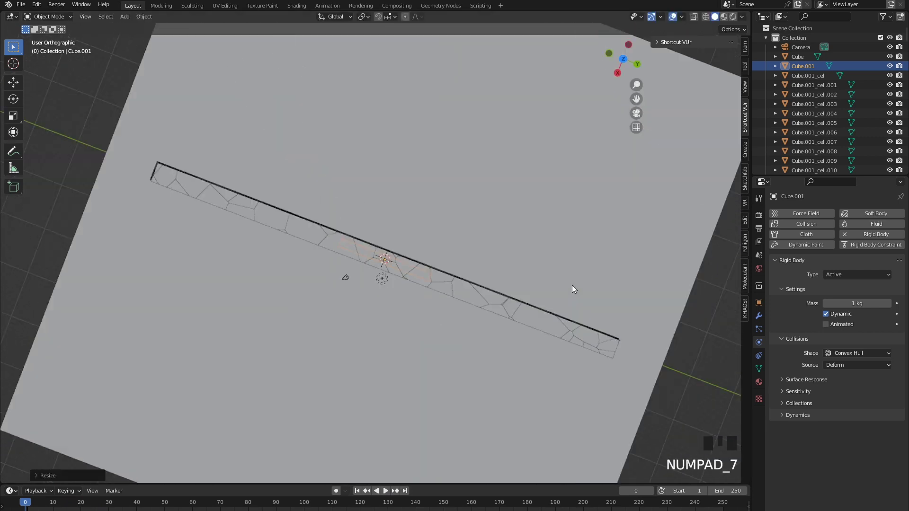
{"action": "key", "text": "s"}
{"action": "key", "text": "x"}
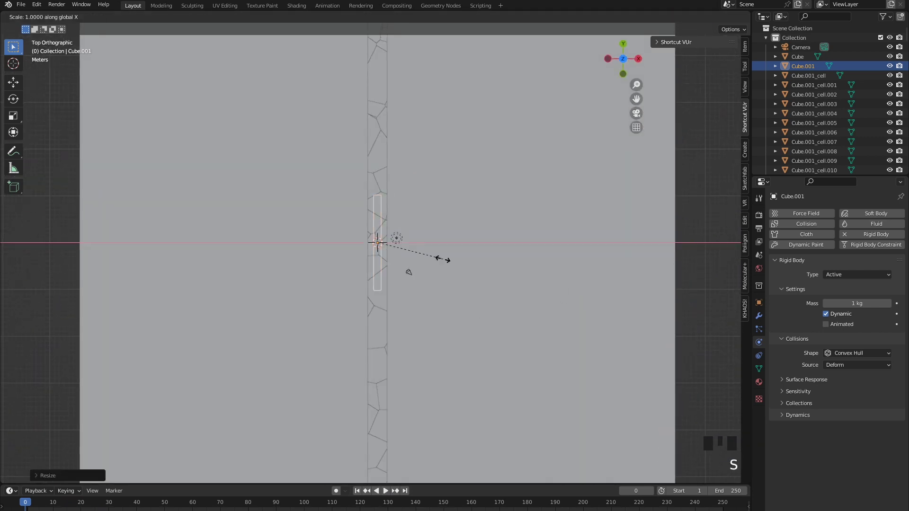
{"action": "right_click", "coordinate": [497, 269]}
Play the simulation with the smaller block, viewing the debris up close, and rewind to the start
{"action": "middle_click_drag", "start_coordinate": [529, 365], "coordinate": [462, 266]}
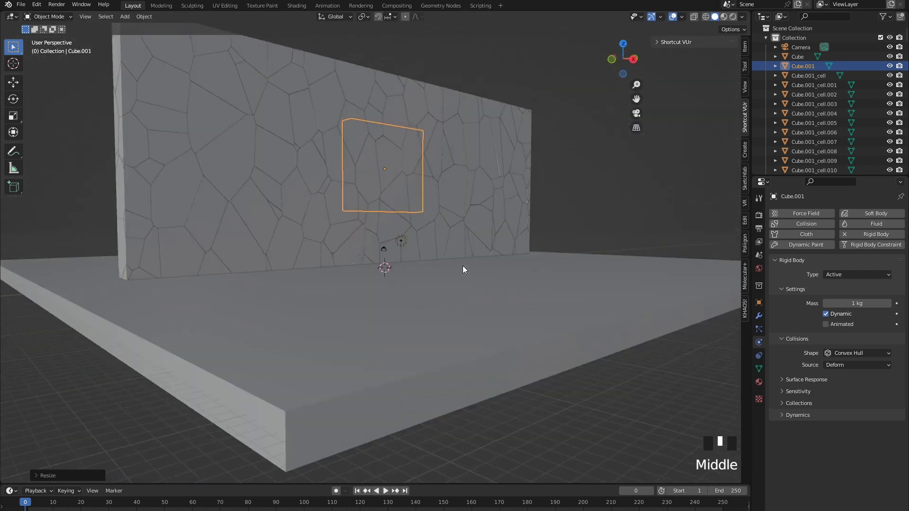
{"action": "scroll", "coordinate": [462, 266], "scroll_direction": "down", "scroll_amount": 4}
{"action": "left_click", "coordinate": [385, 492]}
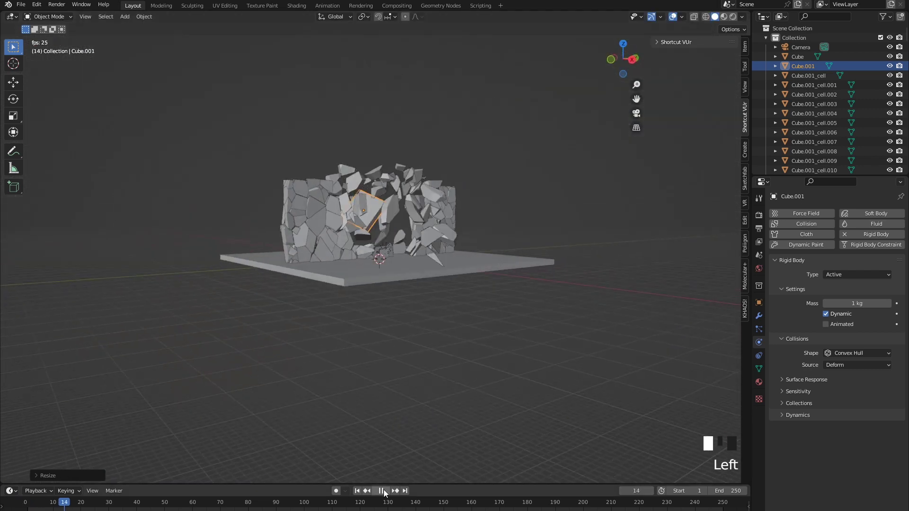
{"action": "scroll", "coordinate": [446, 390], "scroll_direction": "up", "scroll_amount": 5}
{"action": "middle_click_drag", "start_coordinate": [445, 385], "coordinate": [414, 441]}
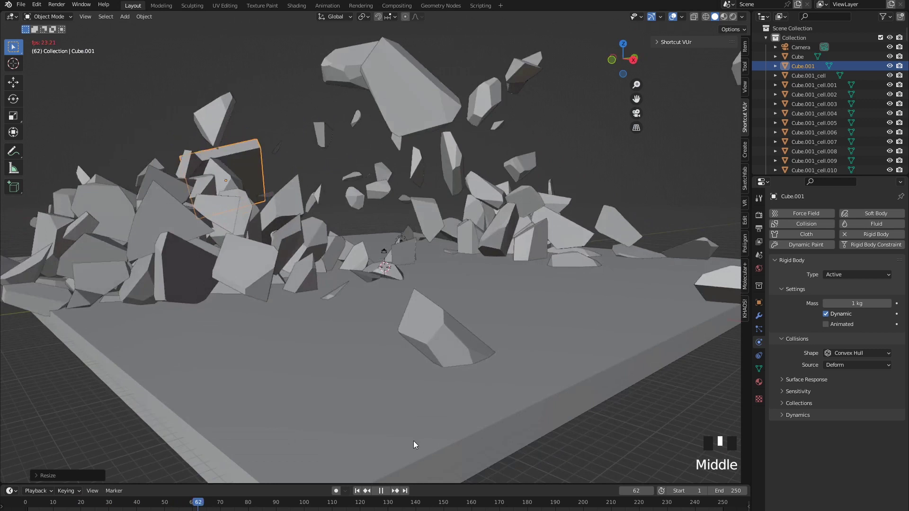
{"action": "left_click", "coordinate": [381, 491]}
{"action": "left_click", "coordinate": [357, 491]}
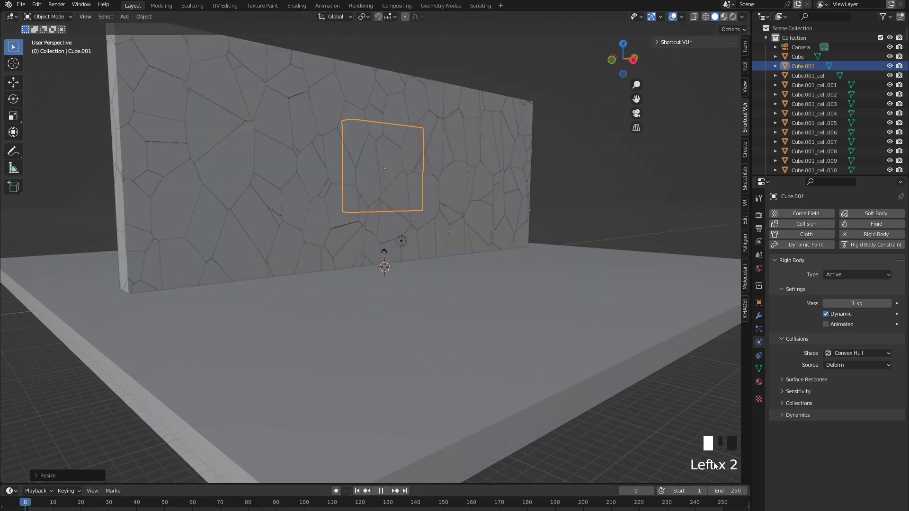
Replay the wall burst from the front and pause it at frame 26
{"action": "middle_click_drag", "start_coordinate": [604, 384], "coordinate": [410, 314]}
{"action": "scroll", "coordinate": [407, 314], "scroll_direction": "down", "scroll_amount": 2}
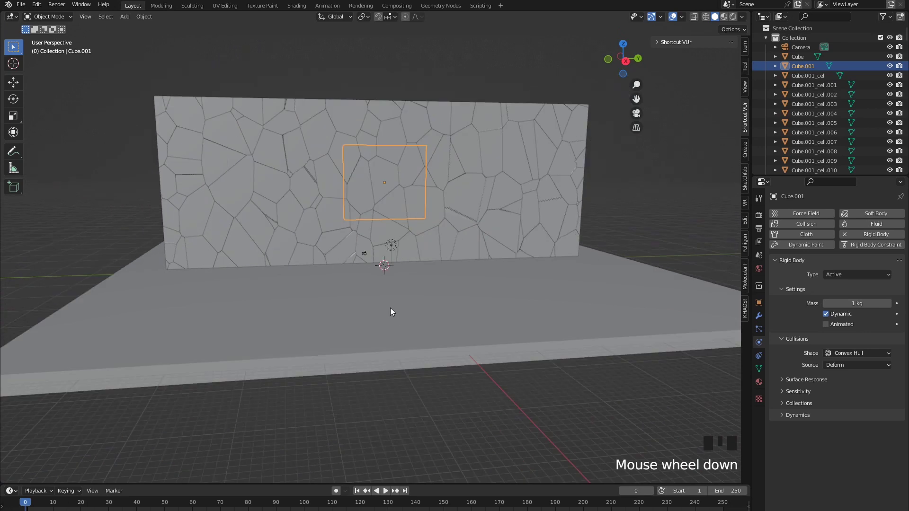
{"action": "left_click", "coordinate": [386, 491]}
{"action": "left_click", "coordinate": [386, 491]}
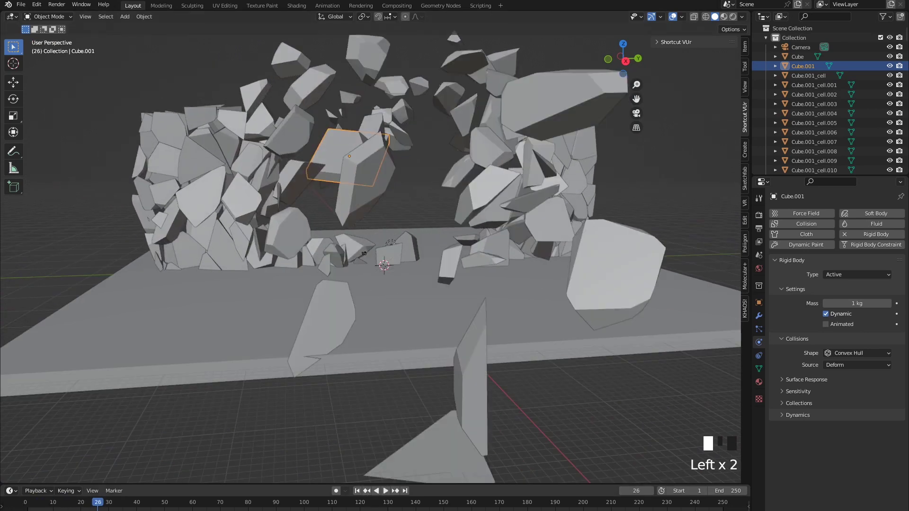
Play the wall burst once more and return to frame 0
{"action": "left_click", "coordinate": [386, 491]}
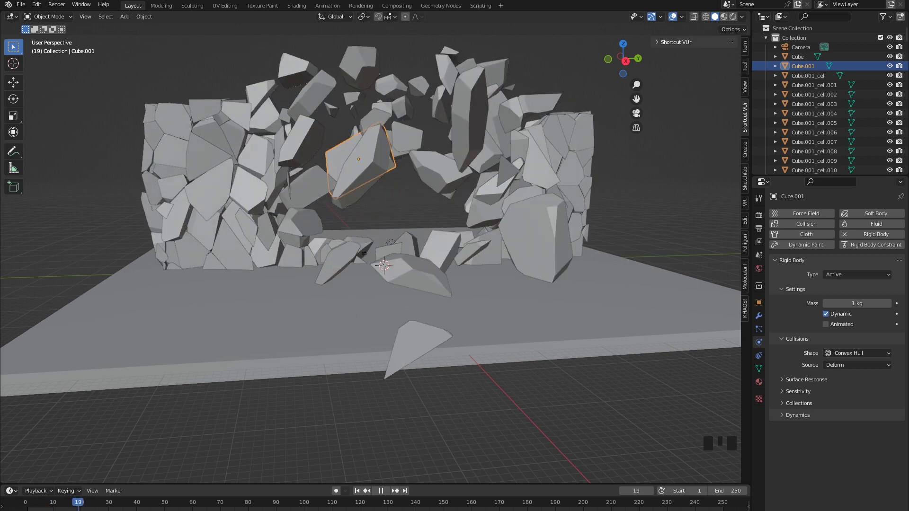
{"action": "key", "text": "shift+ctrl+space"}
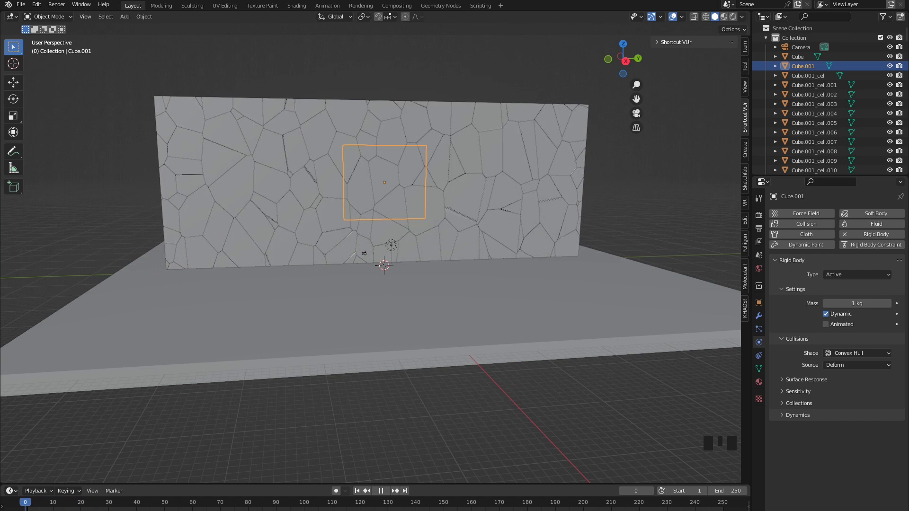
{"action": "scroll", "coordinate": [456, 419], "scroll_direction": "up", "scroll_amount": 3}
{"action": "scroll", "coordinate": [442, 431], "scroll_direction": "down", "scroll_amount": 2}
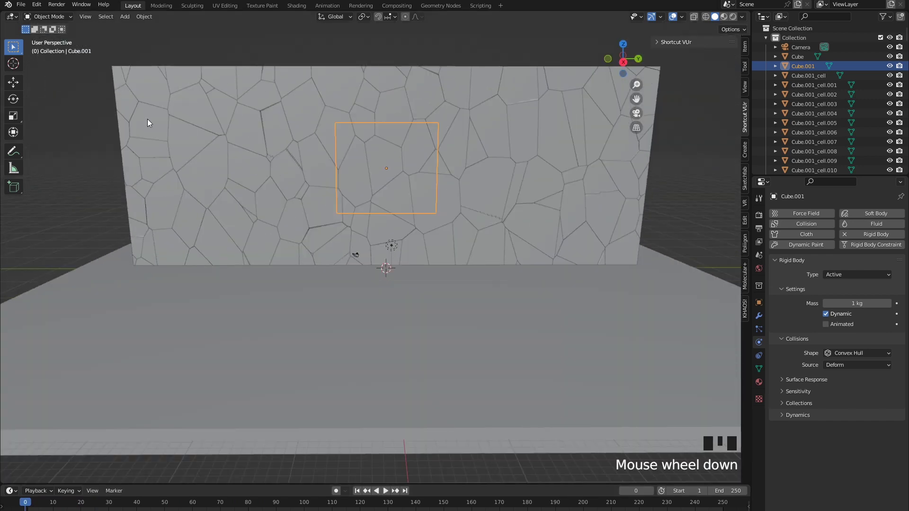
Hide the floor slab and make the wall pieces left of the central block passive rigid bodies, working in the right orthographic view
{"action": "key", "text": "KP_3"}
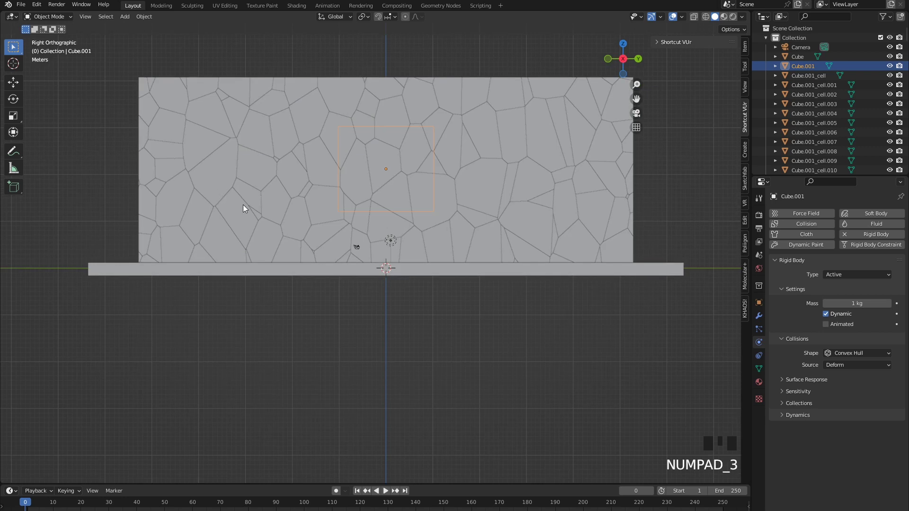
{"action": "left_click", "coordinate": [890, 56]}
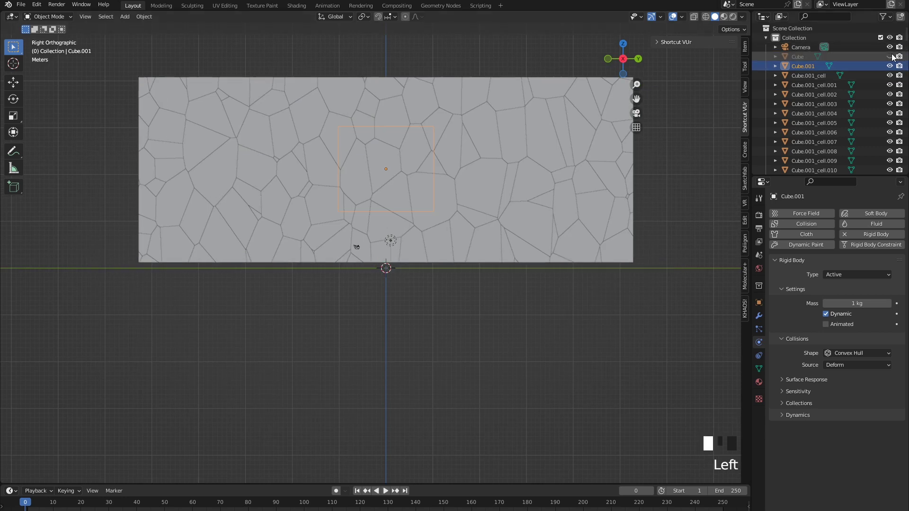
{"action": "scroll", "coordinate": [564, 292], "scroll_direction": "up", "scroll_amount": 3}
{"action": "middle_click_drag", "start_coordinate": [296, 224], "coordinate": [376, 312], "text": "shift"}
{"action": "scroll", "coordinate": [325, 266], "scroll_direction": "down", "scroll_amount": 1}
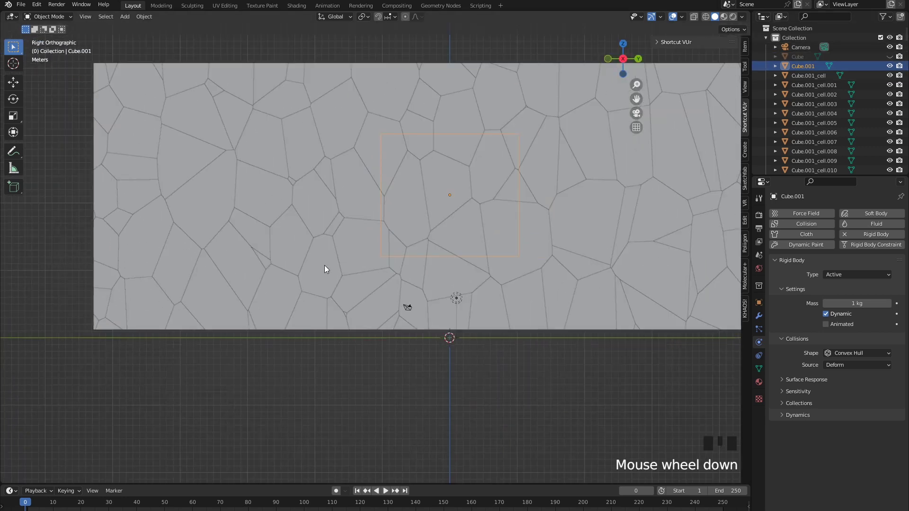
{"action": "left_click_drag", "start_coordinate": [73, 60], "coordinate": [349, 356]}
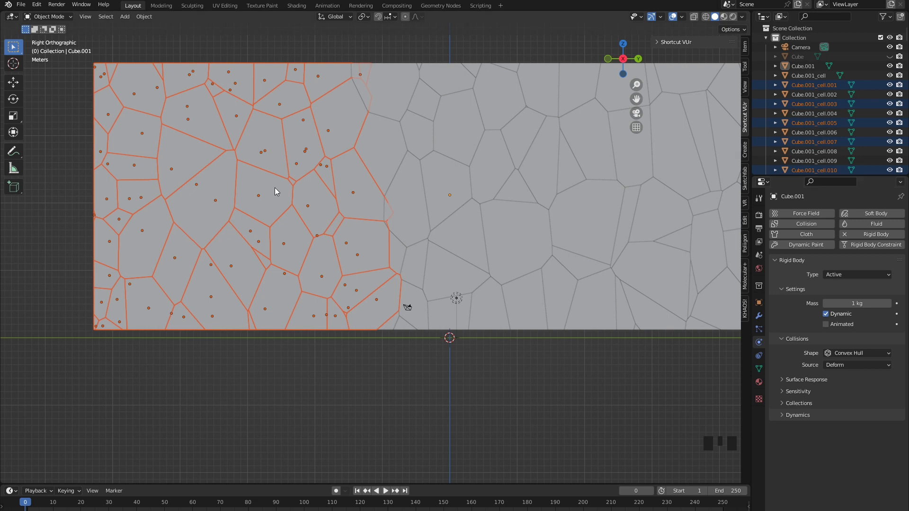
{"action": "left_click", "coordinate": [149, 19]}
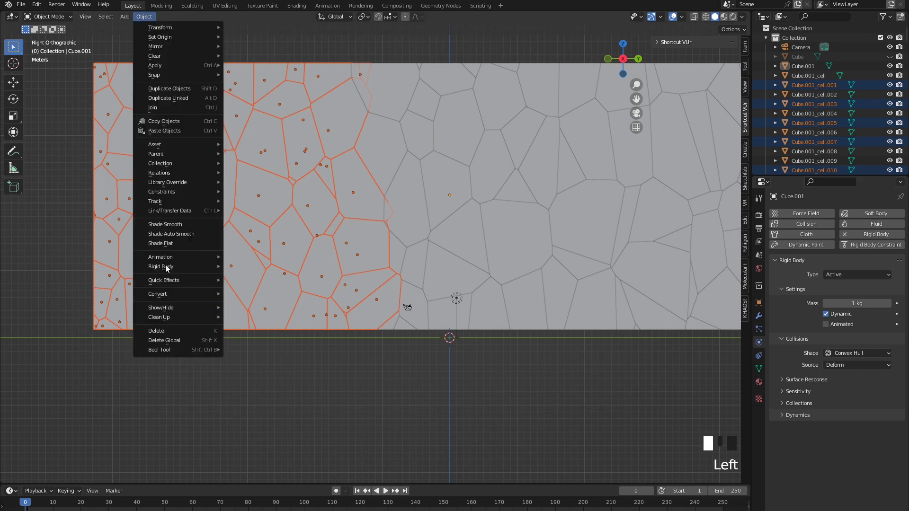
{"action": "mouse_move", "coordinate": [177, 267]}
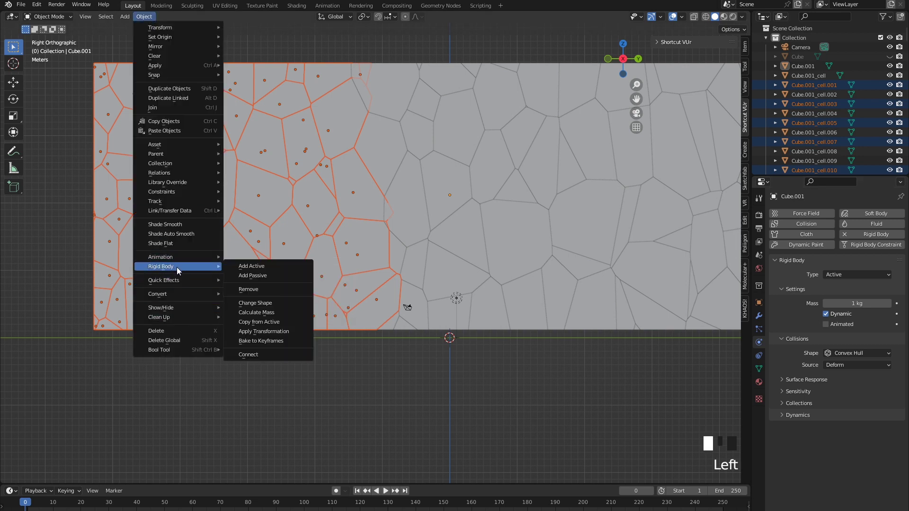
{"action": "left_click", "coordinate": [272, 278]}
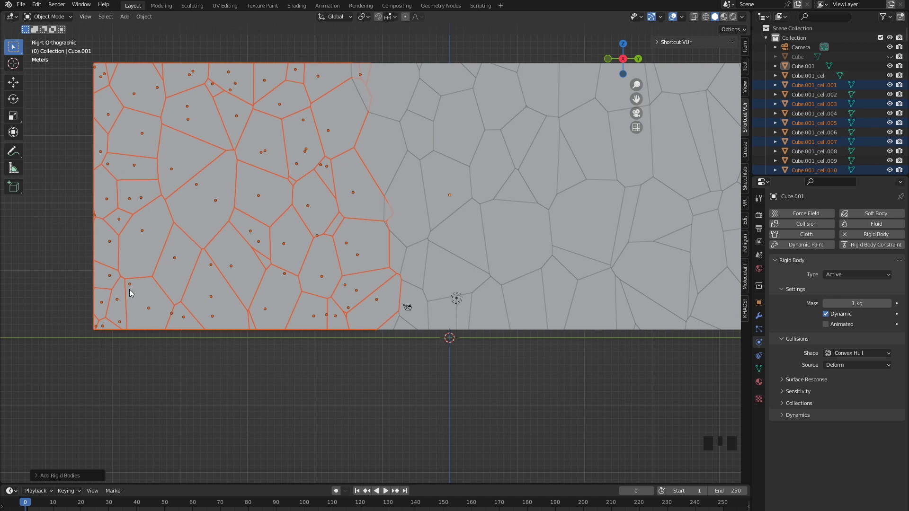
{"action": "left_click", "coordinate": [306, 414]}
Make the wall pieces to the right of the central block passive rigid bodies and deselect them
{"action": "left_click", "coordinate": [804, 66]}
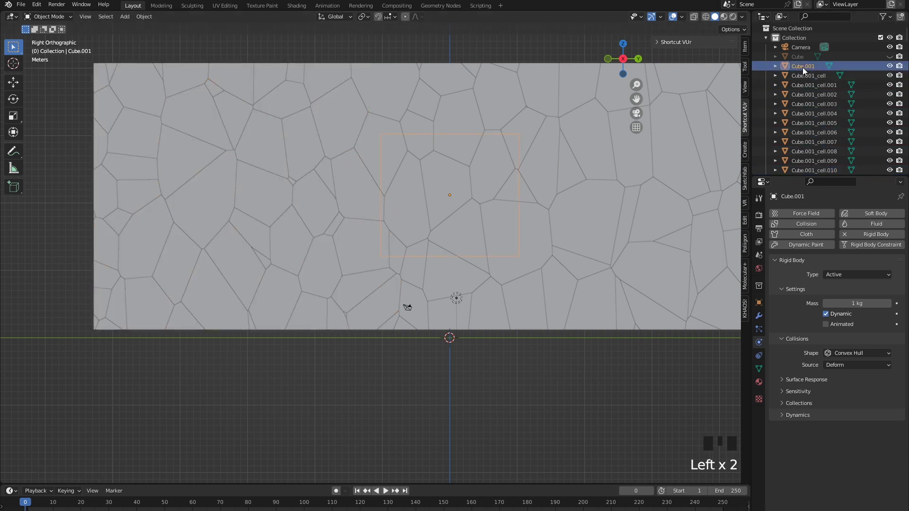
{"action": "middle_click_drag", "start_coordinate": [567, 338], "coordinate": [410, 400], "text": "shift"}
{"action": "left_click_drag", "start_coordinate": [450, 58], "coordinate": [713, 362]}
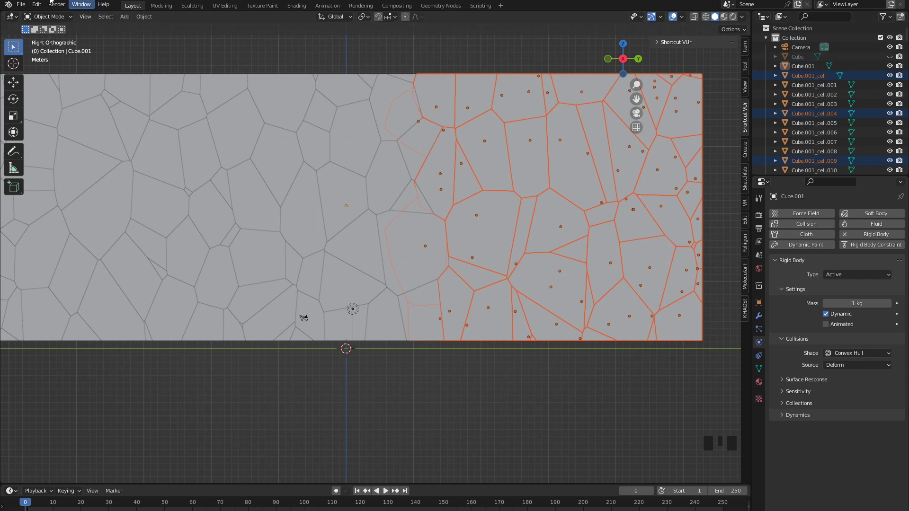
{"action": "left_click", "coordinate": [139, 18]}
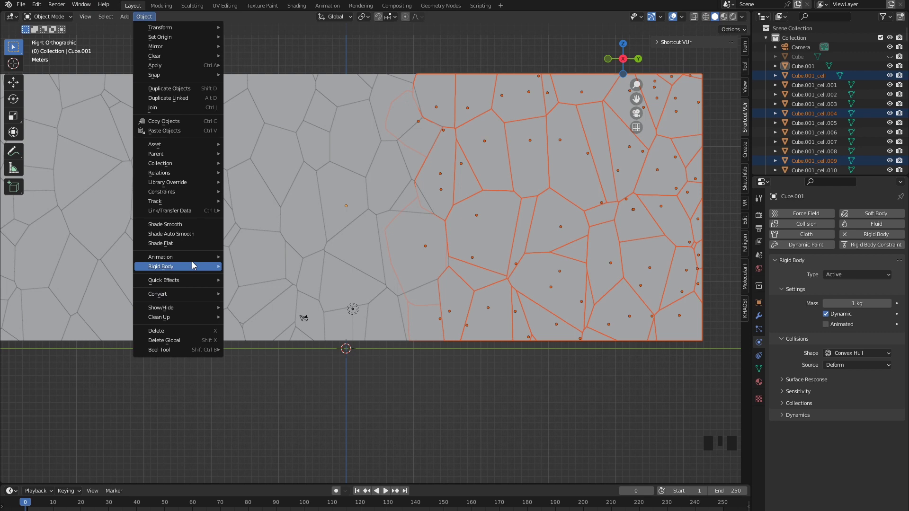
{"action": "mouse_move", "coordinate": [225, 274]}
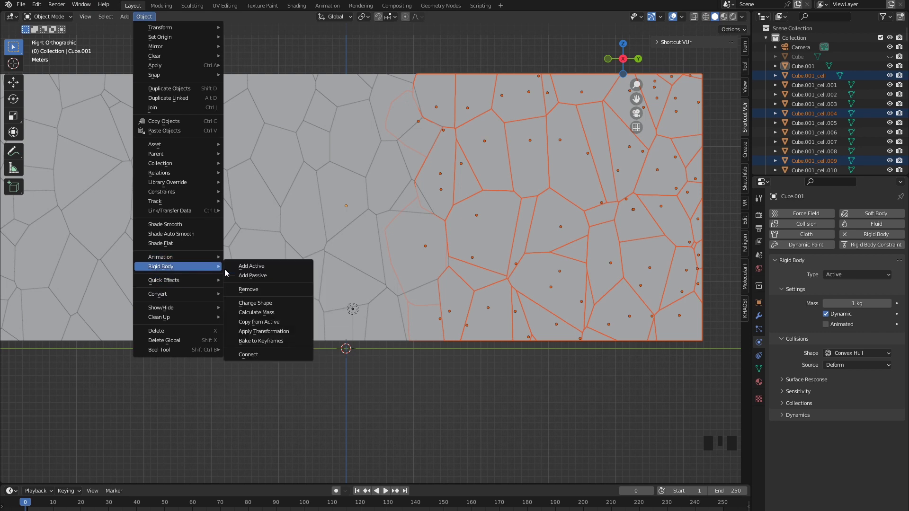
{"action": "left_click", "coordinate": [252, 276]}
{"action": "scroll", "coordinate": [305, 374], "scroll_direction": "down", "scroll_amount": 3}
{"action": "left_click", "coordinate": [335, 386]}
{"action": "middle_click_drag", "start_coordinate": [335, 386], "coordinate": [598, 244]}
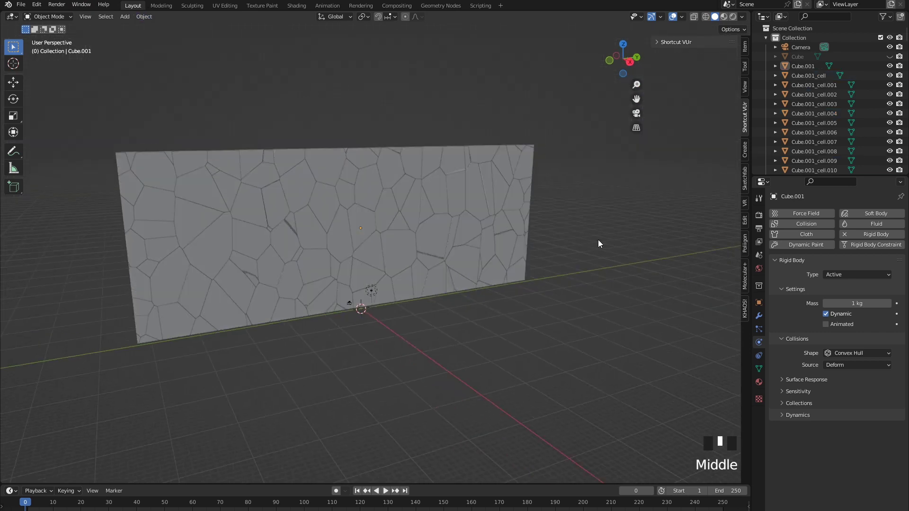
Unhide the floor slab, test the collapse with both wall ends passive, and go back to frame 0
{"action": "left_click", "coordinate": [890, 56]}
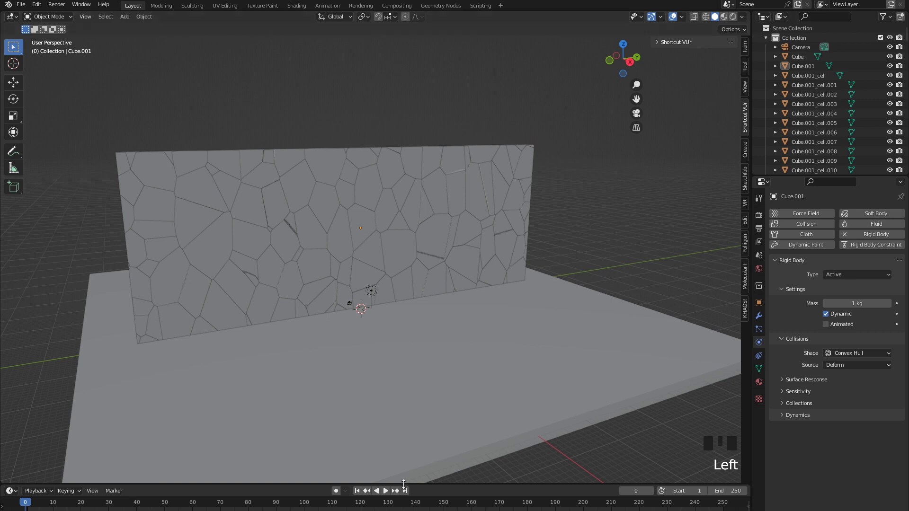
{"action": "left_click", "coordinate": [386, 491]}
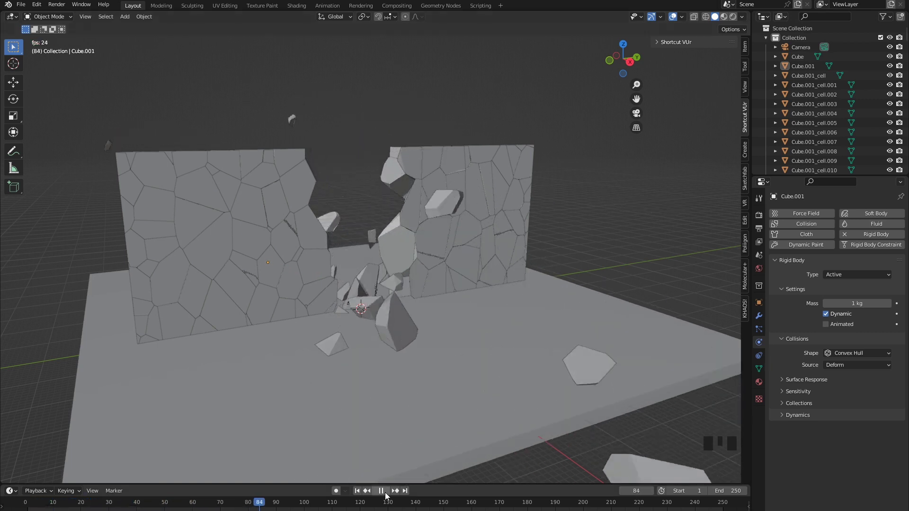
{"action": "left_click", "coordinate": [383, 493]}
{"action": "left_click", "coordinate": [26, 503]}
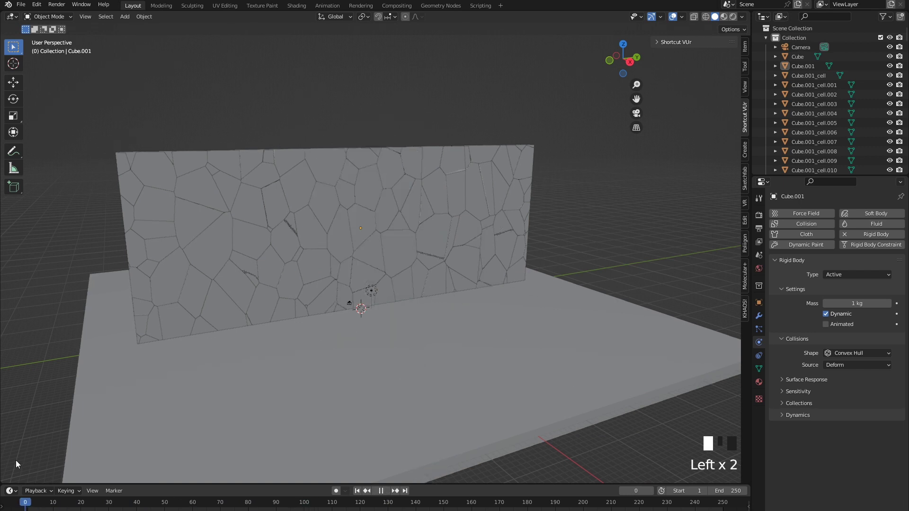
Select a wider band of pieces in the middle of the wall from the right view and make them active rigid bodies
{"action": "key", "text": "KP_3"}
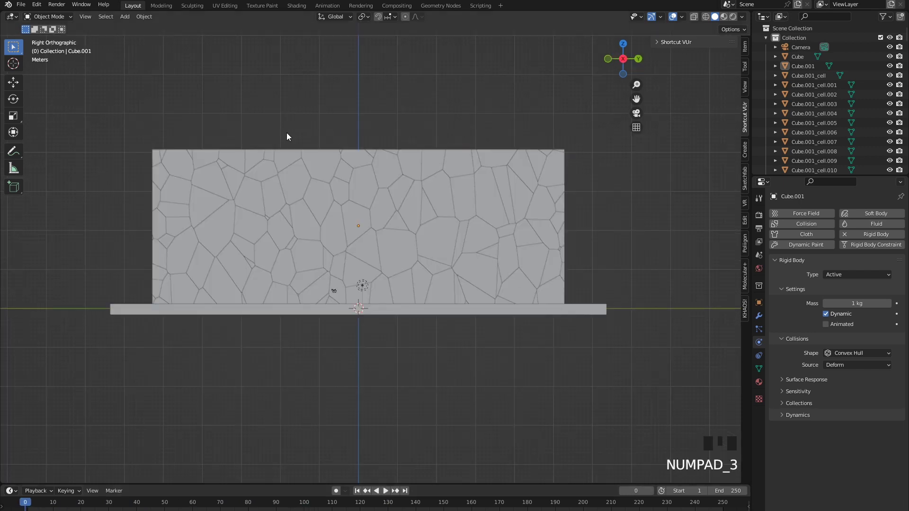
{"action": "left_click_drag", "start_coordinate": [262, 141], "coordinate": [453, 277]}
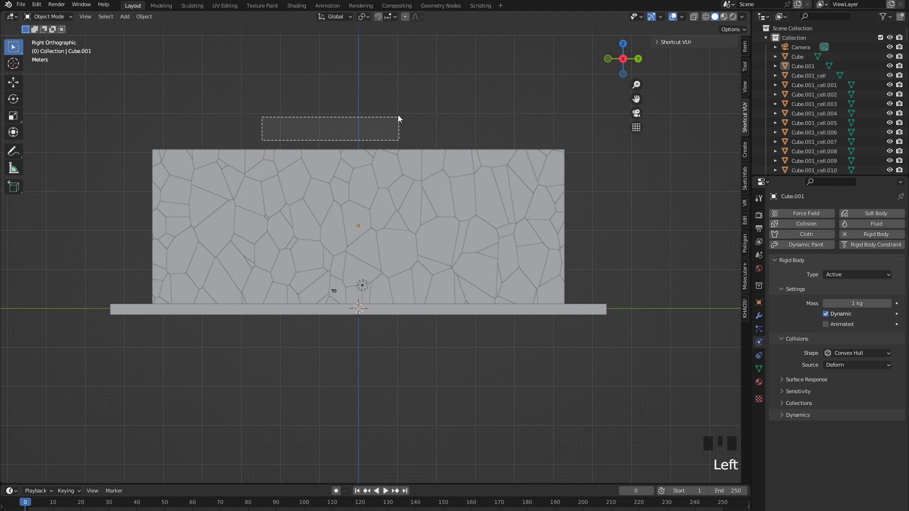
{"action": "left_click_drag", "start_coordinate": [398, 115], "coordinate": [399, 117]}
{"action": "scroll", "coordinate": [468, 330], "scroll_direction": "up", "scroll_amount": 3}
{"action": "middle_click_drag", "start_coordinate": [278, 152], "coordinate": [315, 240], "text": "shift"}
{"action": "scroll", "coordinate": [222, 128], "scroll_direction": "down", "scroll_amount": 1}
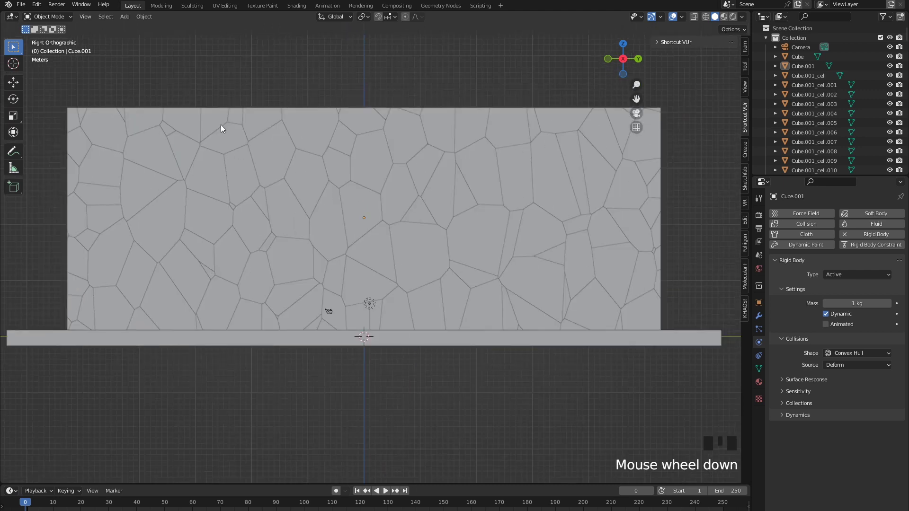
{"action": "left_click_drag", "start_coordinate": [256, 98], "coordinate": [408, 322]}
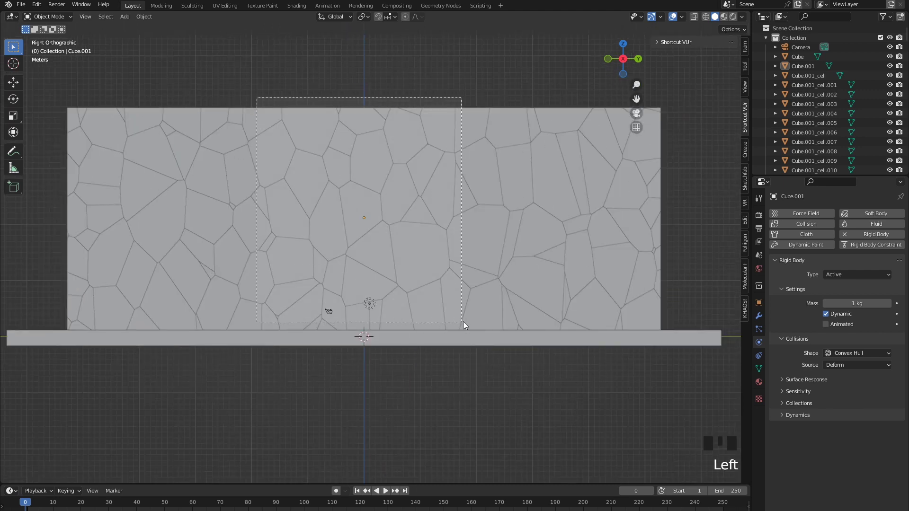
{"action": "left_click_drag", "start_coordinate": [482, 325], "coordinate": [485, 328]}
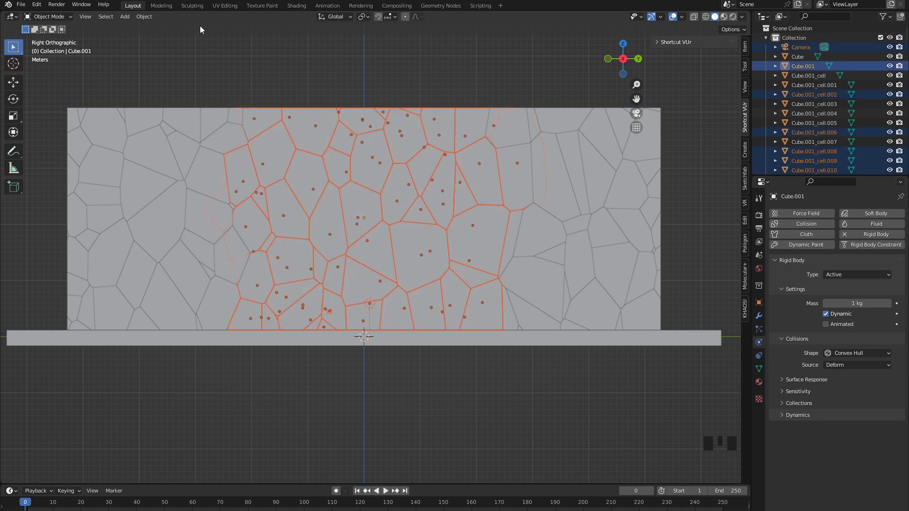
{"action": "left_click", "coordinate": [150, 20]}
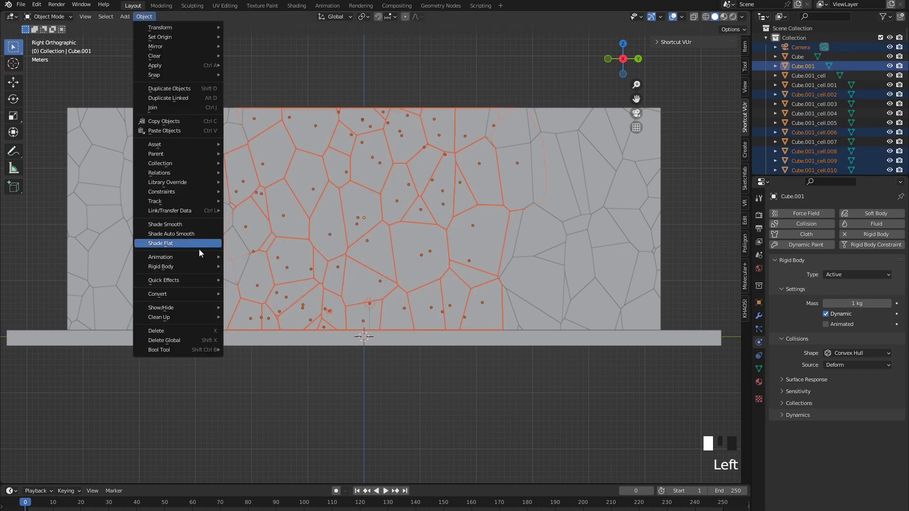
{"action": "mouse_move", "coordinate": [216, 267]}
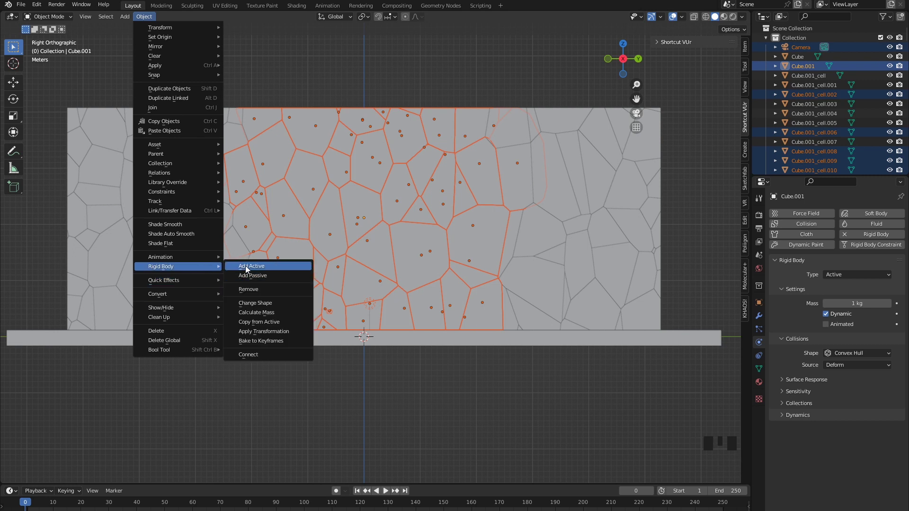
{"action": "left_click", "coordinate": [245, 269]}
Deselect everything, play the simulation with the wider active section from an angled view, and rewind to the start
{"action": "middle_click_drag", "start_coordinate": [367, 417], "coordinate": [410, 424]}
{"action": "left_click", "coordinate": [410, 425]}
{"action": "scroll", "coordinate": [452, 416], "scroll_direction": "down", "scroll_amount": 5}
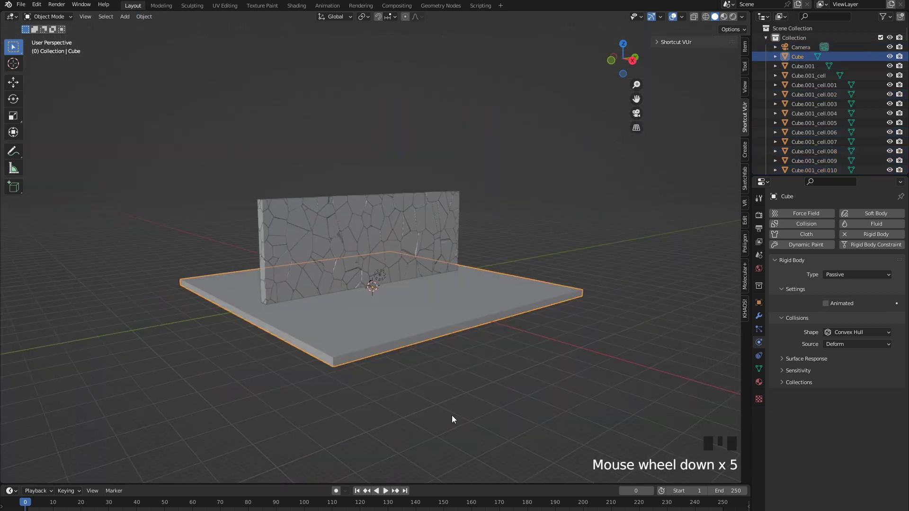
{"action": "scroll", "coordinate": [463, 422], "scroll_direction": "up", "scroll_amount": 1}
{"action": "left_click", "coordinate": [463, 423]}
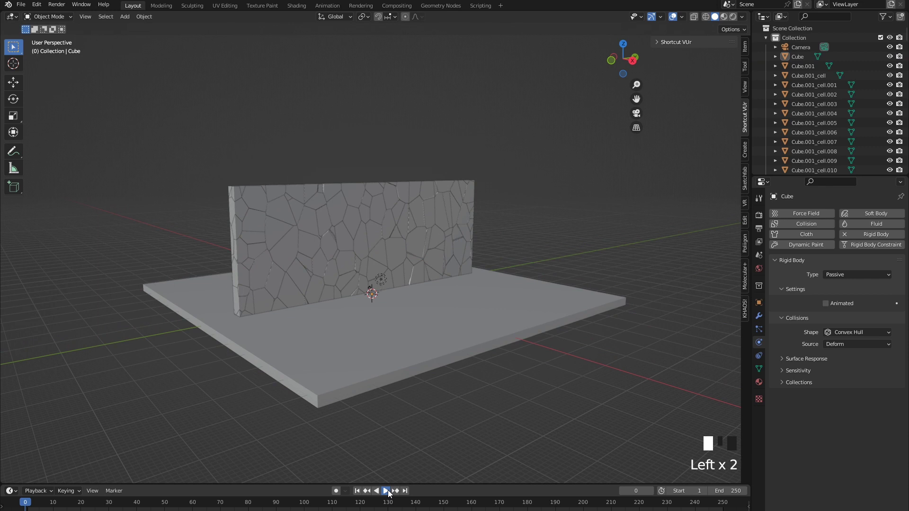
{"action": "left_click", "coordinate": [386, 491]}
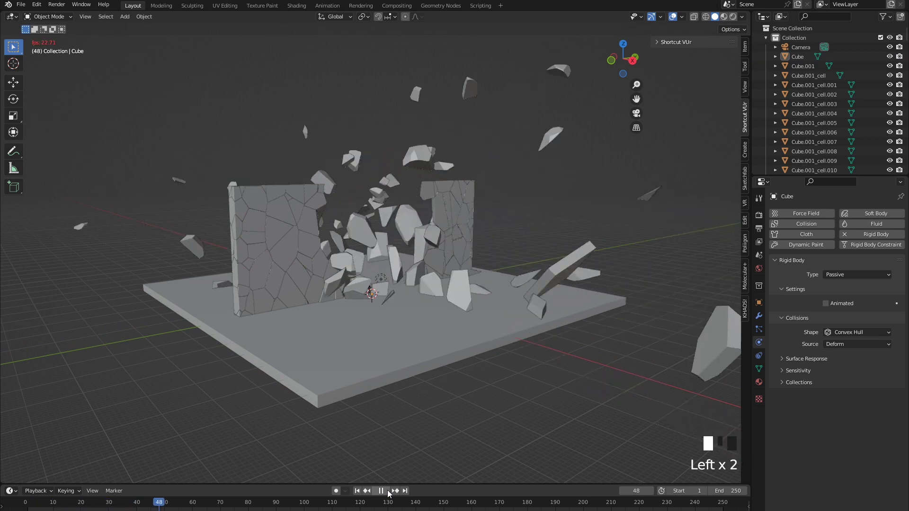
{"action": "left_click", "coordinate": [385, 492]}
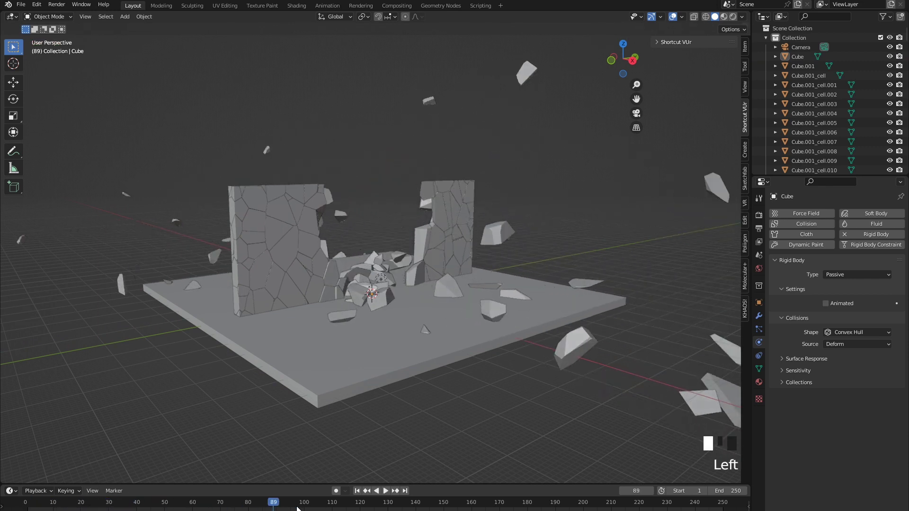
{"action": "left_click_drag", "start_coordinate": [298, 509], "coordinate": [58, 494]}
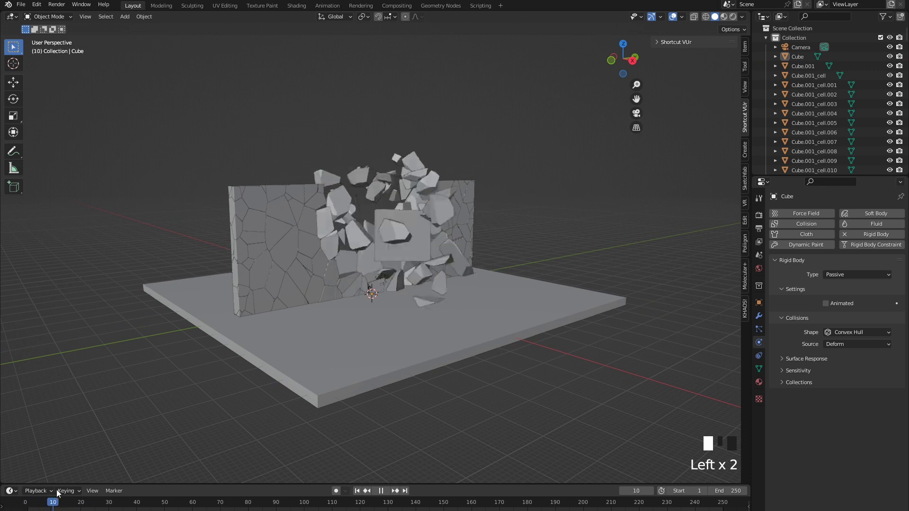
{"action": "key", "text": "Escape"}
Select all objects, scale the whole scene up uniformly to more than twice its size, and clear the selection
{"action": "scroll", "coordinate": [621, 464], "scroll_direction": "down", "scroll_amount": 4}
{"action": "middle_click_drag", "start_coordinate": [589, 403], "coordinate": [541, 371]}
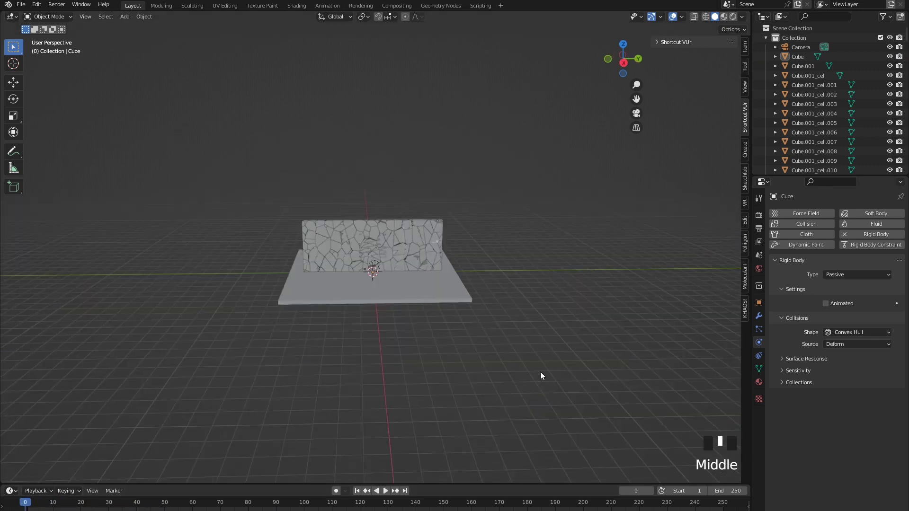
{"action": "key", "text": "a"}
{"action": "key", "text": "s"}
{"action": "left_click", "coordinate": [653, 156]}
{"action": "left_click", "coordinate": [680, 123]}
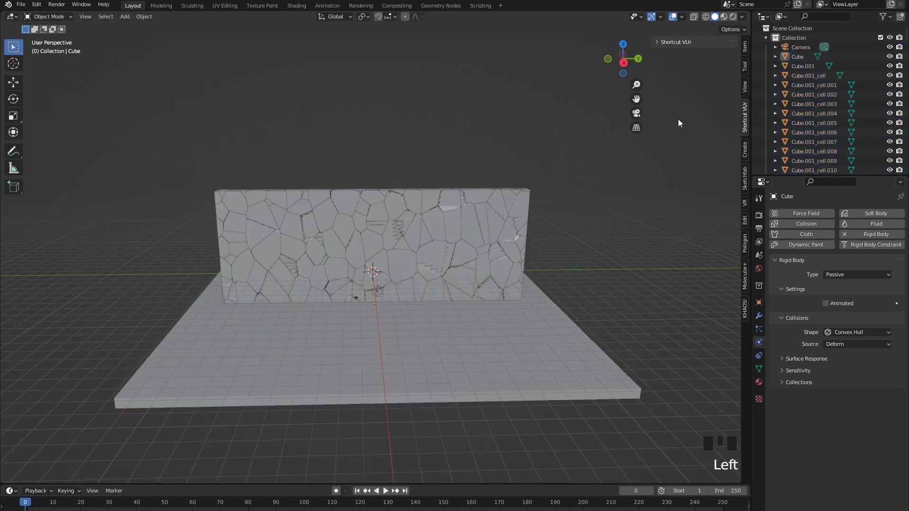
Hide the Cube.001 block inside the wall in both the viewport and renders
{"action": "left_click", "coordinate": [788, 69]}
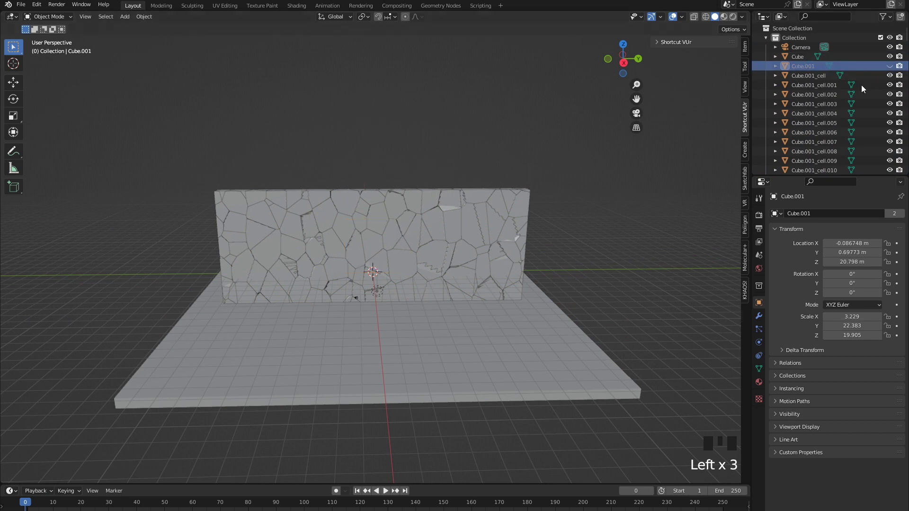
{"action": "scroll", "coordinate": [572, 348], "scroll_direction": "up", "scroll_amount": 3}
{"action": "middle_click_drag", "start_coordinate": [572, 348], "coordinate": [586, 368]}
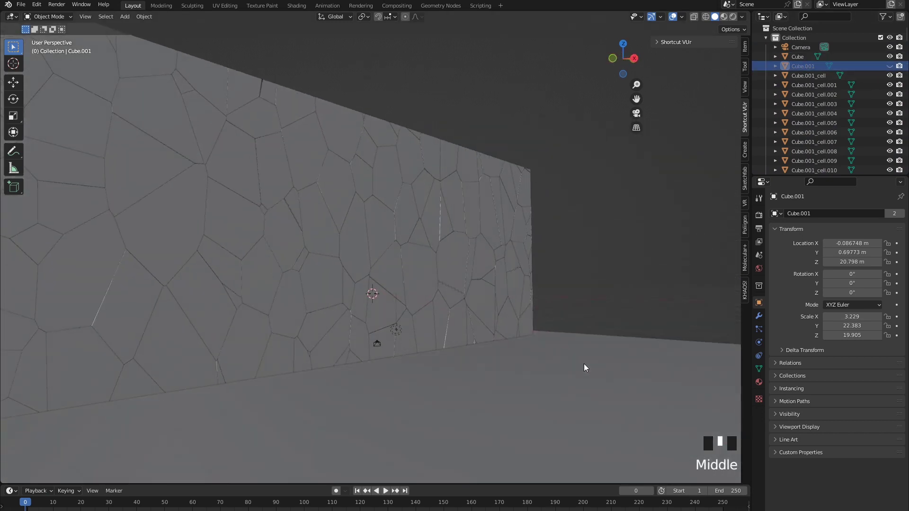
{"action": "scroll", "coordinate": [585, 367], "scroll_direction": "down", "scroll_amount": 2}
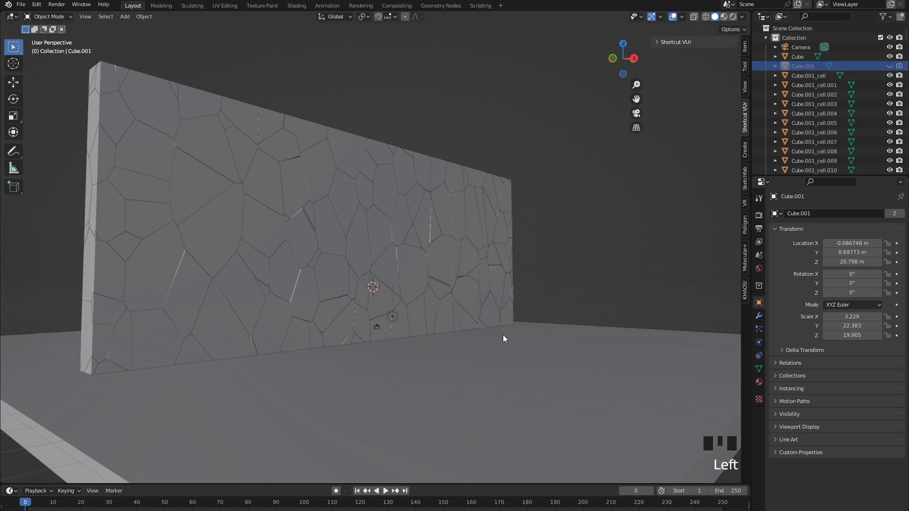
{"action": "middle_click_drag", "start_coordinate": [503, 335], "coordinate": [508, 345]}
{"action": "scroll", "coordinate": [504, 350], "scroll_direction": "down", "scroll_amount": 1}
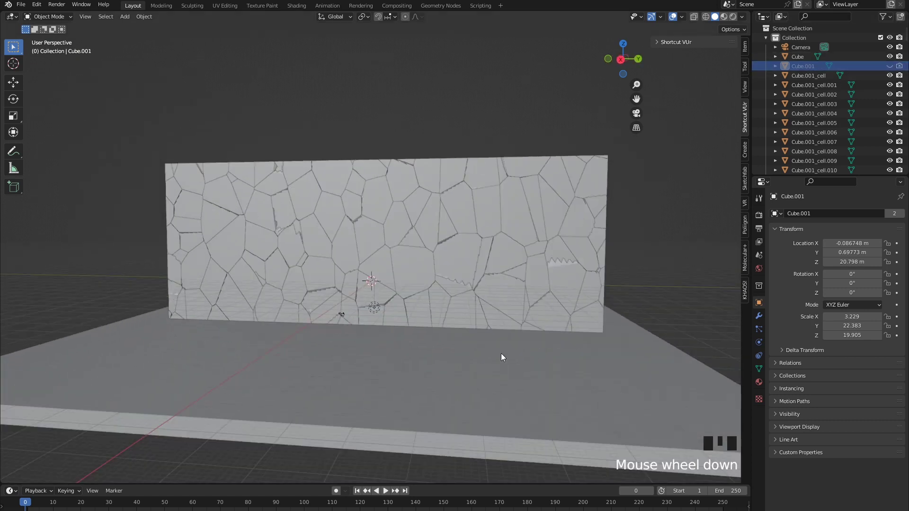
{"action": "left_click", "coordinate": [802, 66]}
Play the collapse of the enlarged scene with the block hidden, pause it at about frame 186, and scrub back through the debris
{"action": "middle_click_drag", "start_coordinate": [426, 360], "coordinate": [398, 427]}
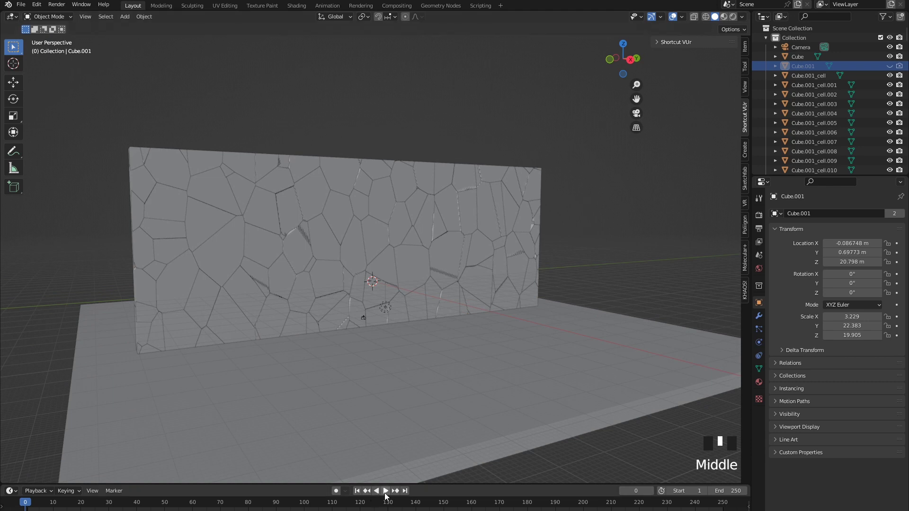
{"action": "left_click", "coordinate": [386, 493]}
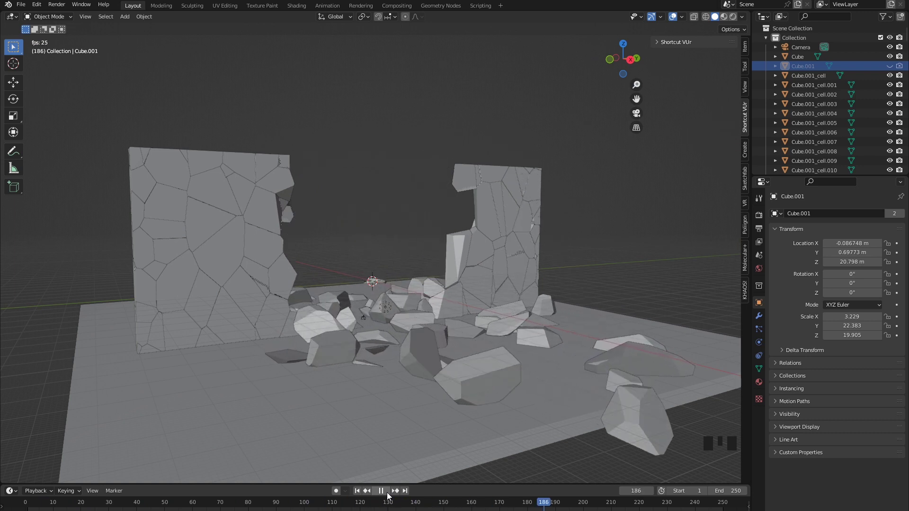
{"action": "left_click", "coordinate": [382, 492]}
{"action": "left_click", "coordinate": [561, 507]}
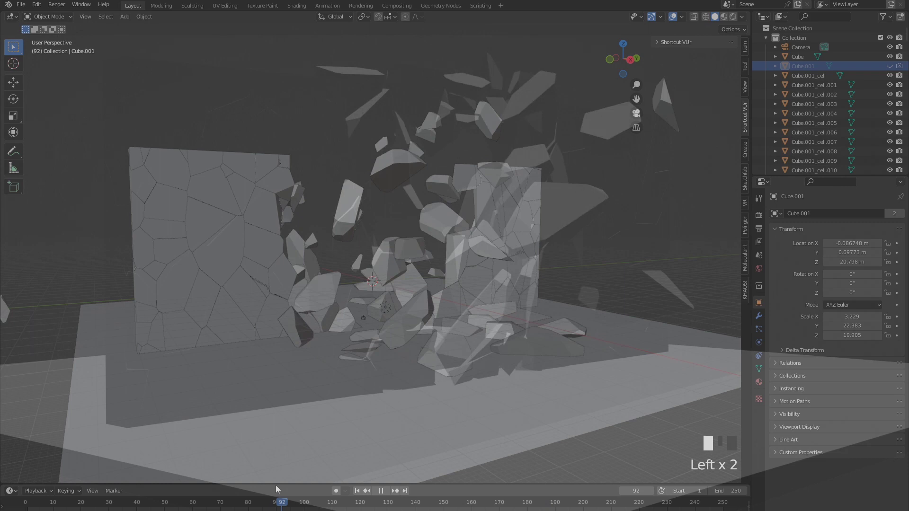